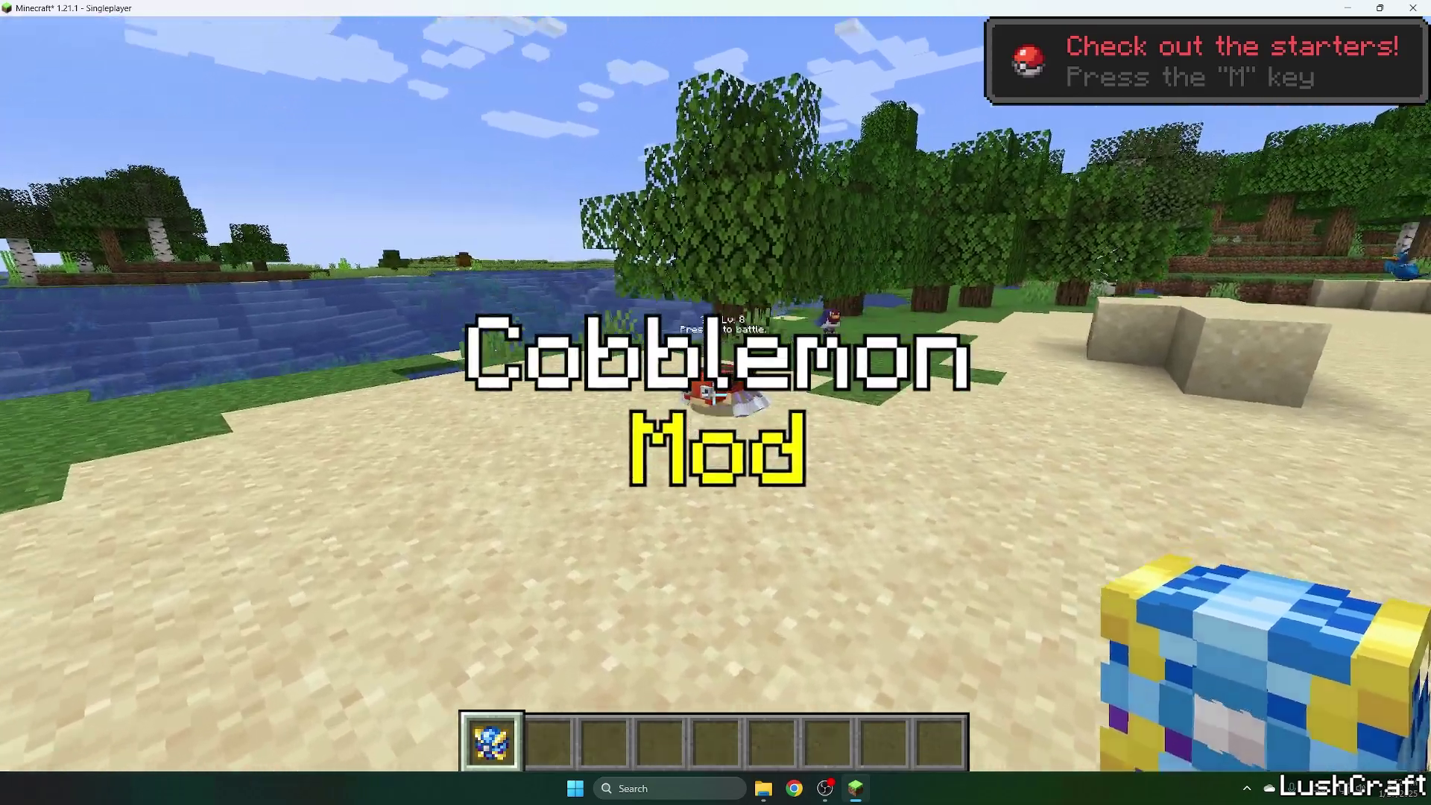
# Throw three Poké Balls at the red Ledyba on the beach
pyautogui.rightClick(714, 395)
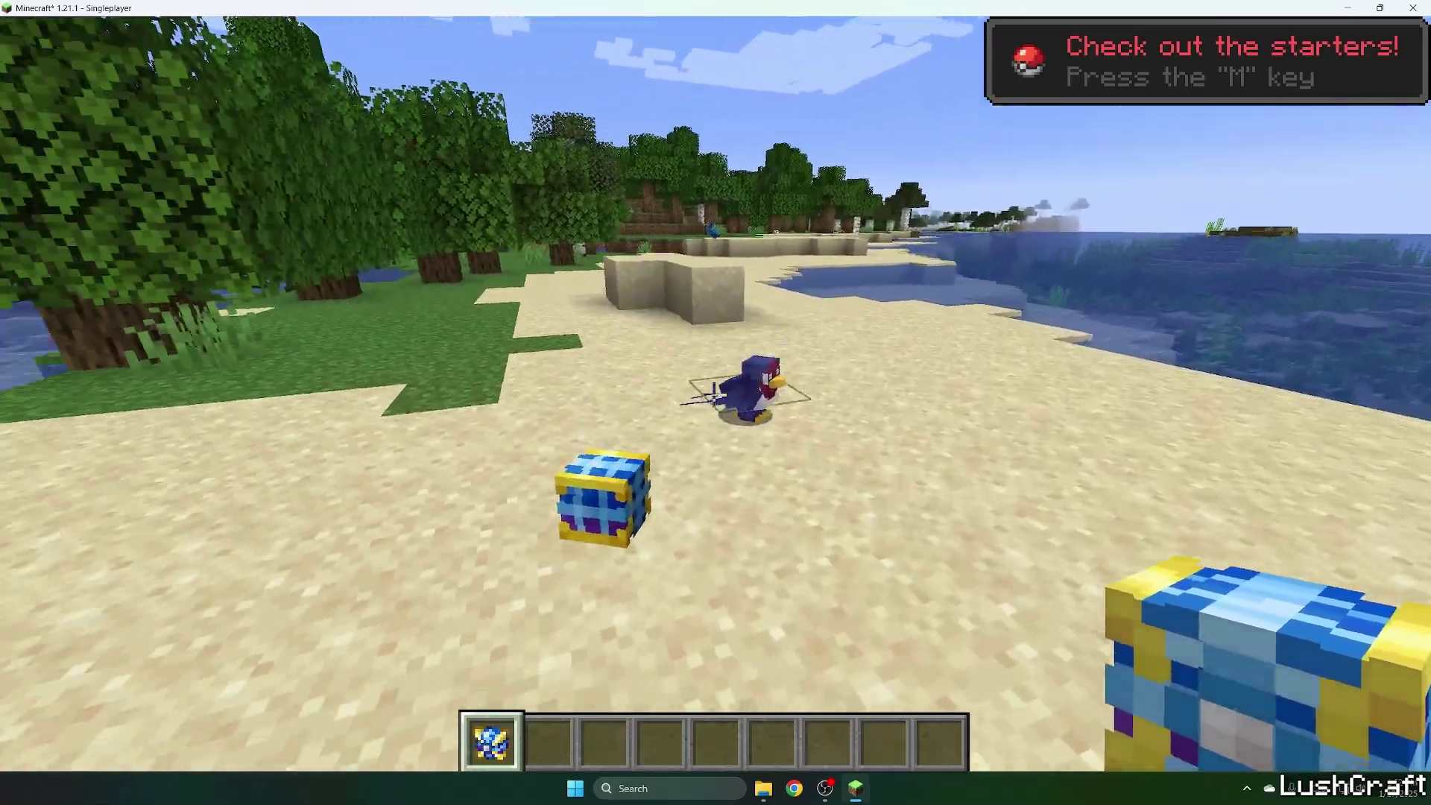
pyautogui.rightClick(716, 403)
pyautogui.rightClick(715, 403)
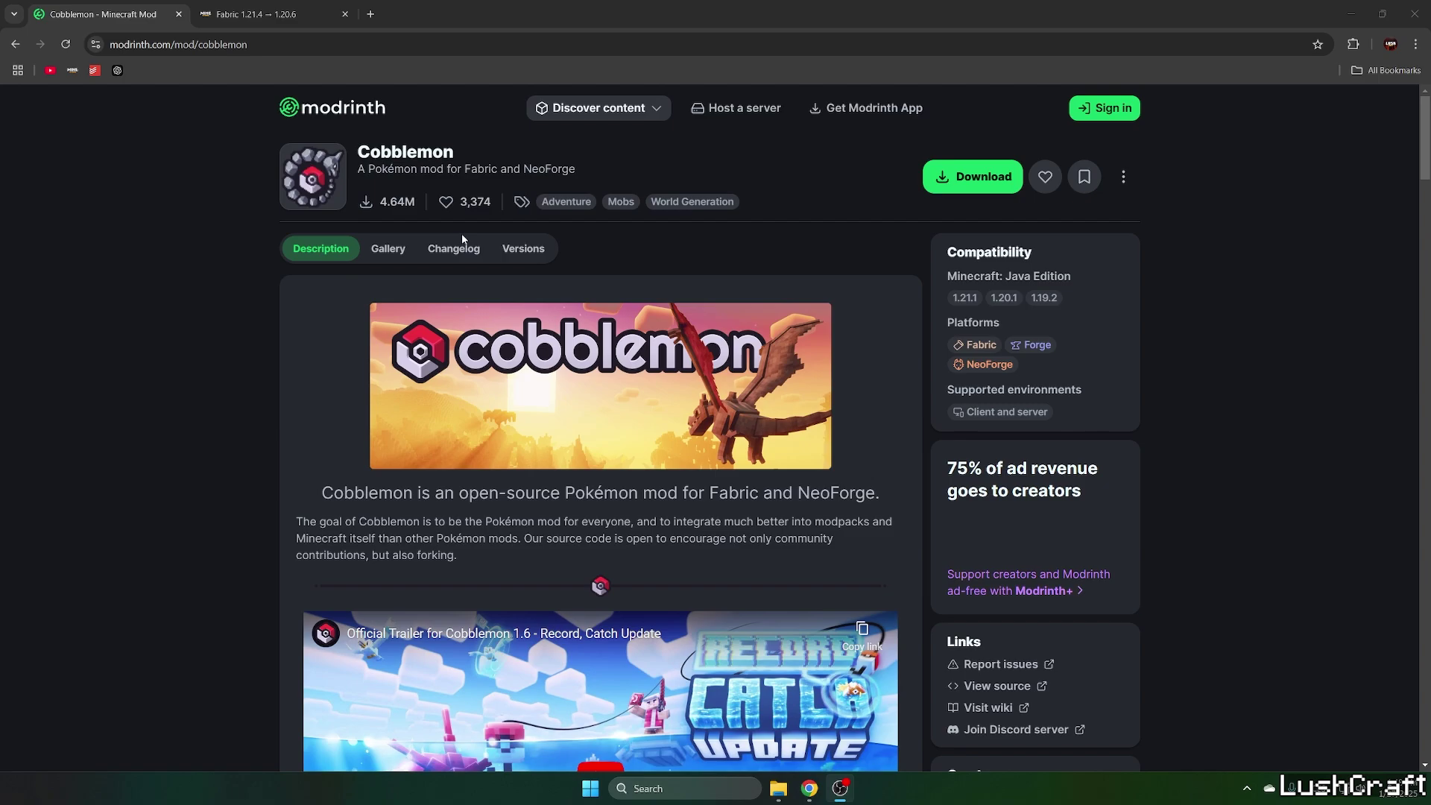
# Download the Cobblemon 1.6.1 Fabric release from Modrinth's Versions list
pyautogui.click(525, 252)
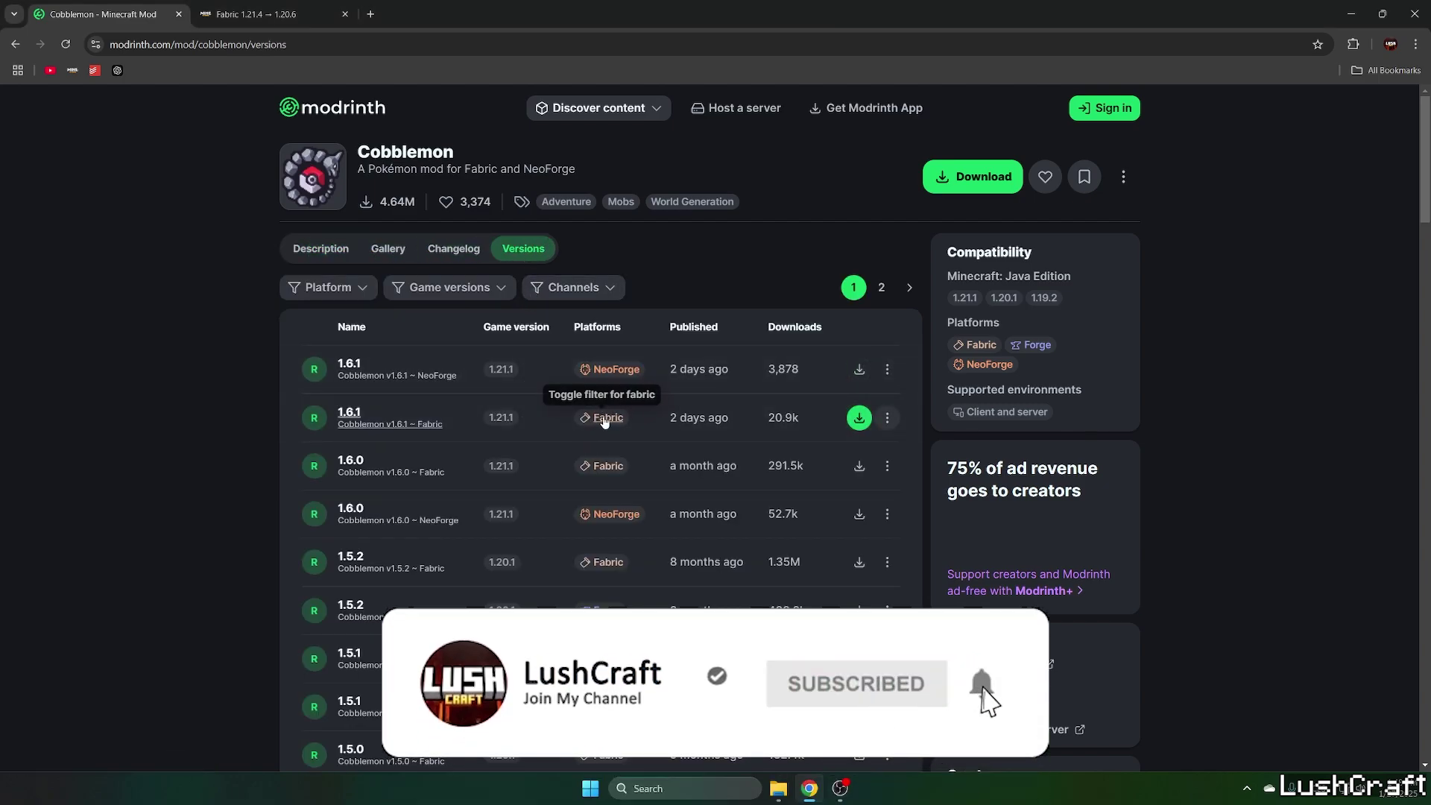
pyautogui.click(859, 418)
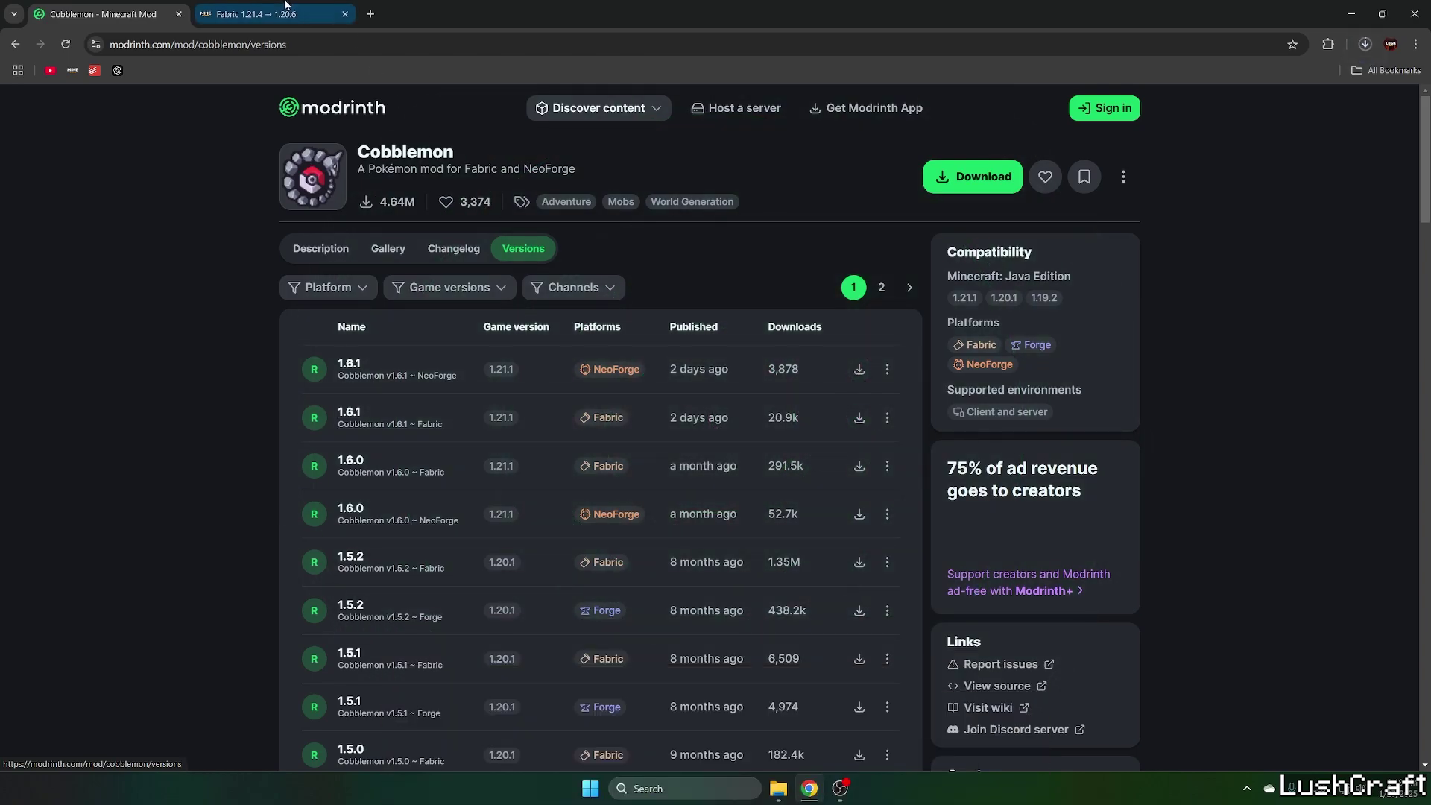
pyautogui.click(285, 9)
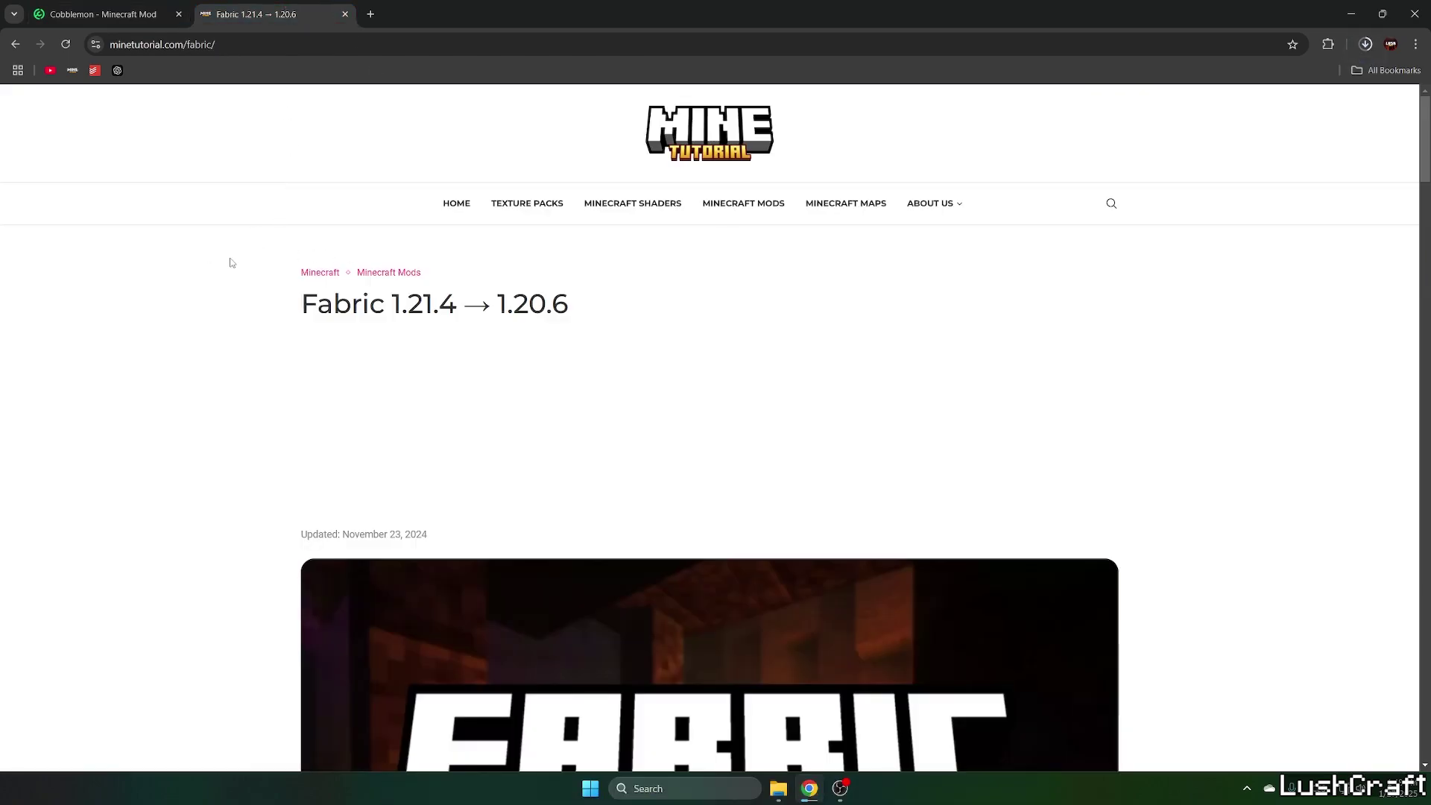
# Open the Fabric and Fabric API links in new tabs, close the tutorial, and download the Fabric installer
pyautogui.scroll(-10, 231, 263)
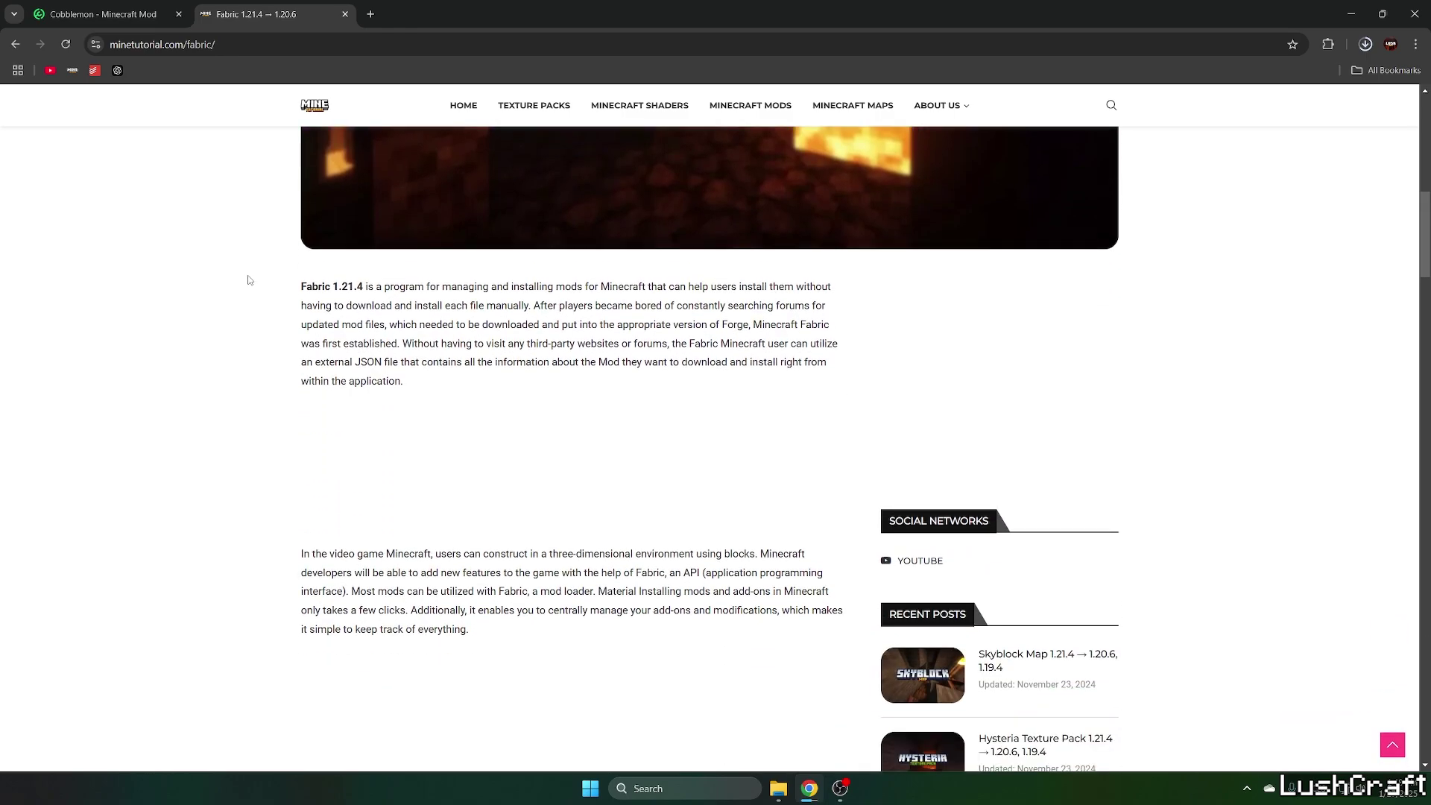
pyautogui.scroll(-20, 249, 278)
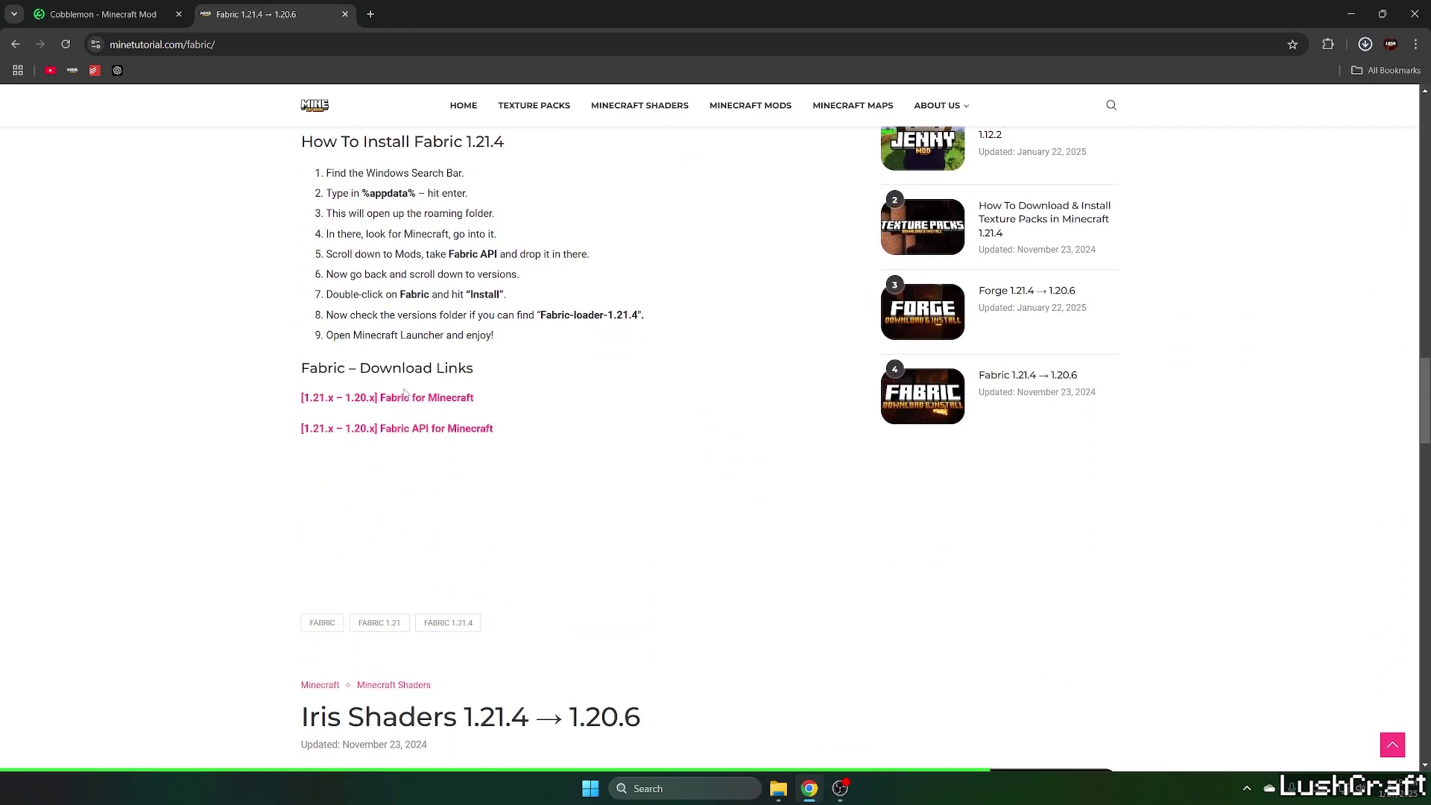
pyautogui.middleClick(405, 397)
pyautogui.middleClick(406, 428)
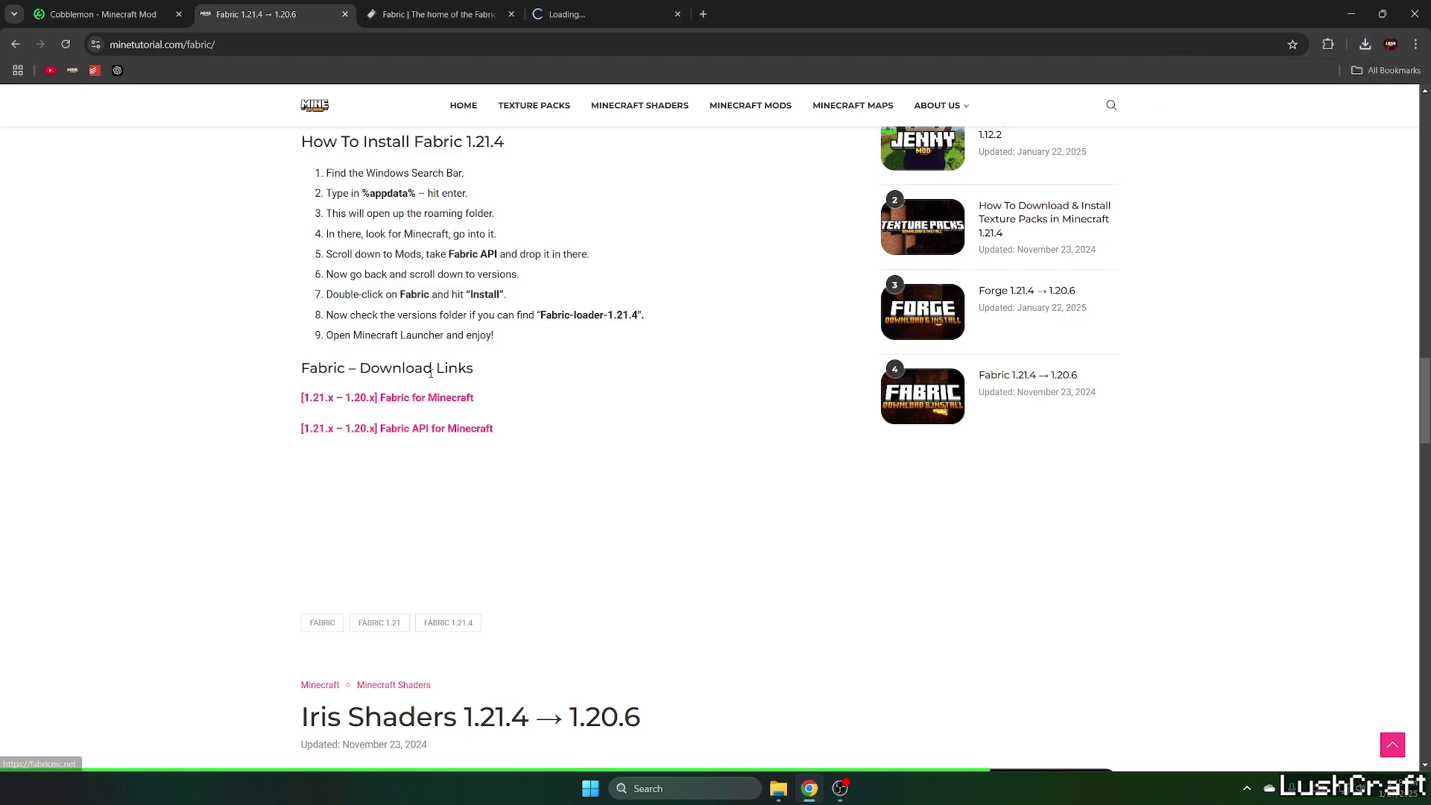
pyautogui.click(344, 15)
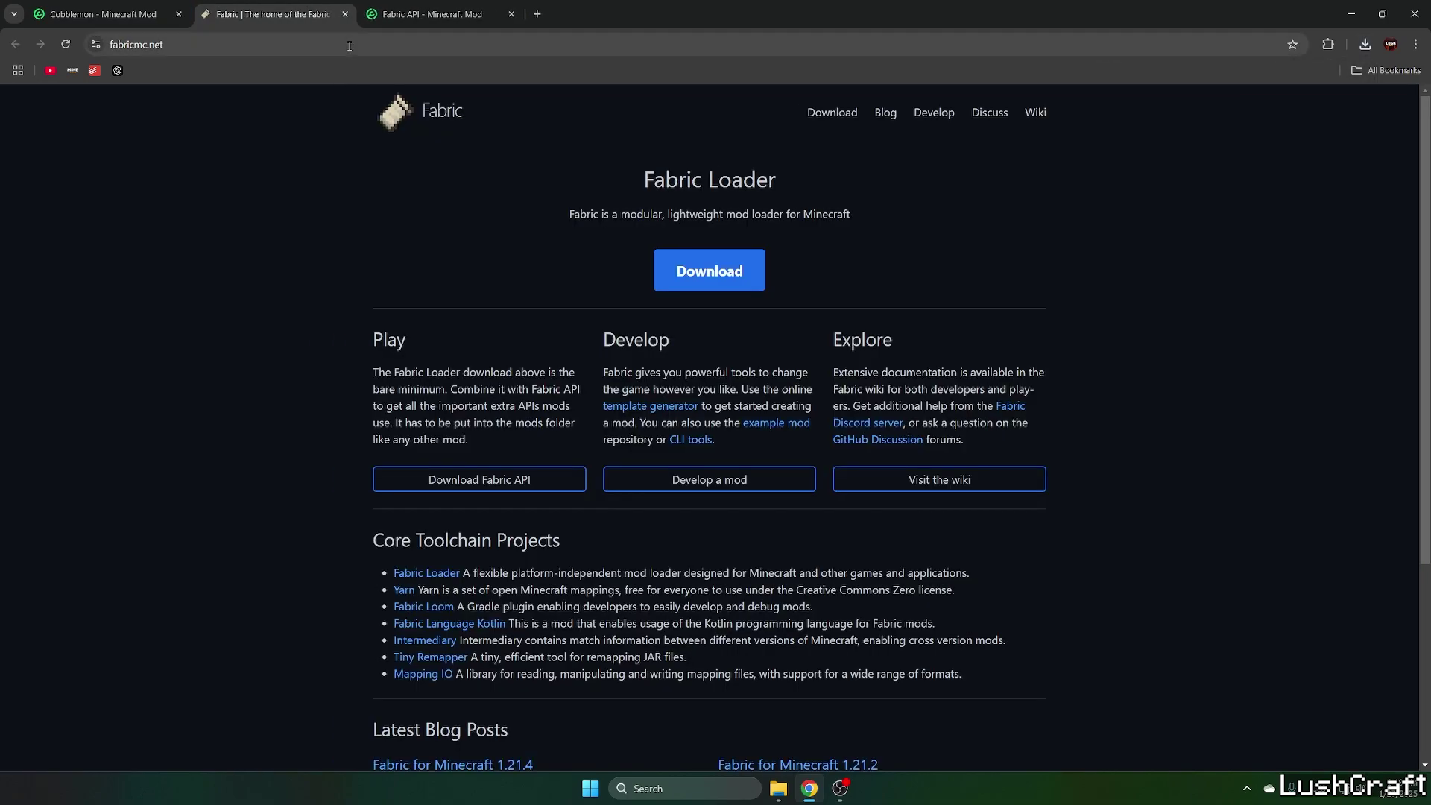
pyautogui.click(710, 270)
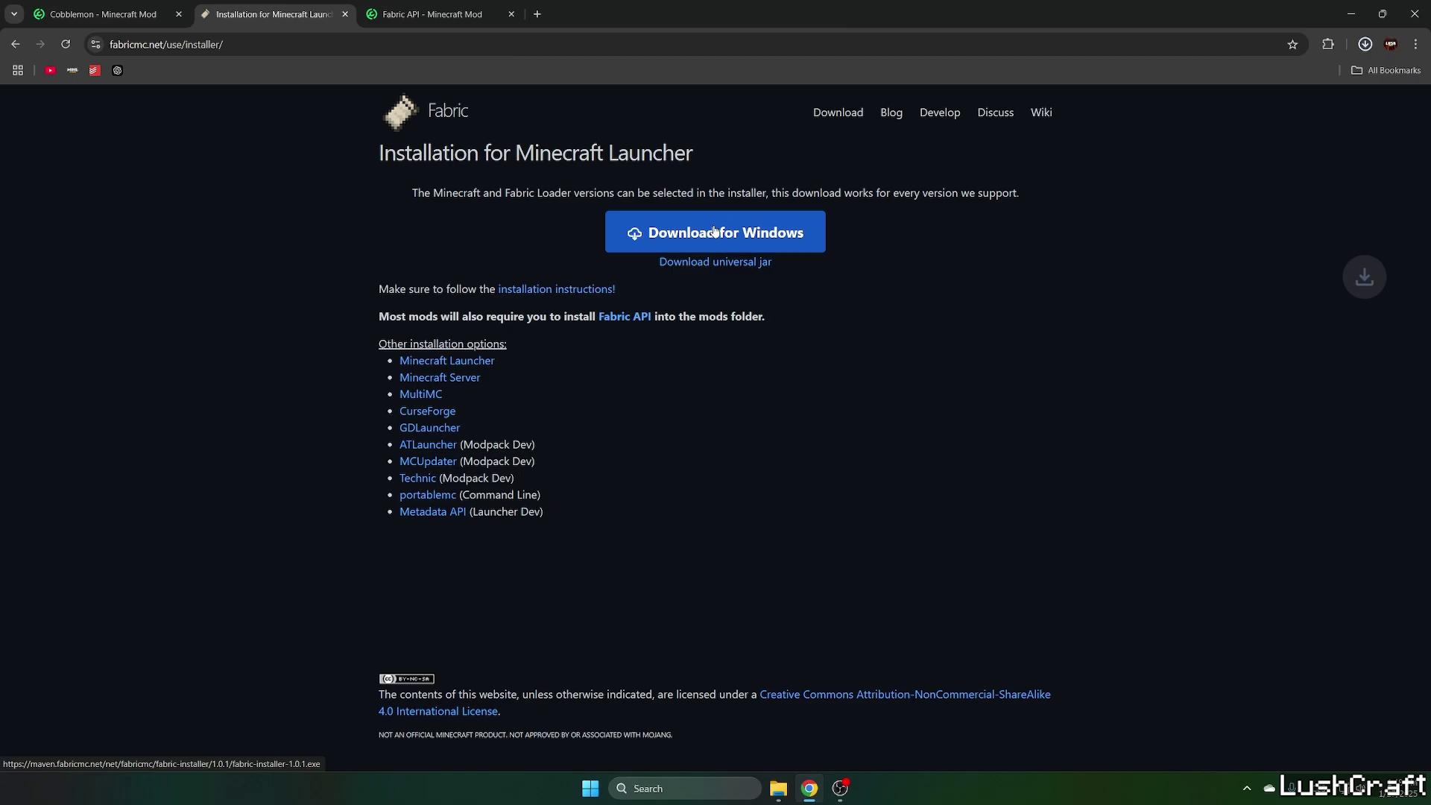
# Download the Fabric API 0.115.0+1.21.1 build from its Versions list
pyautogui.click(450, 5)
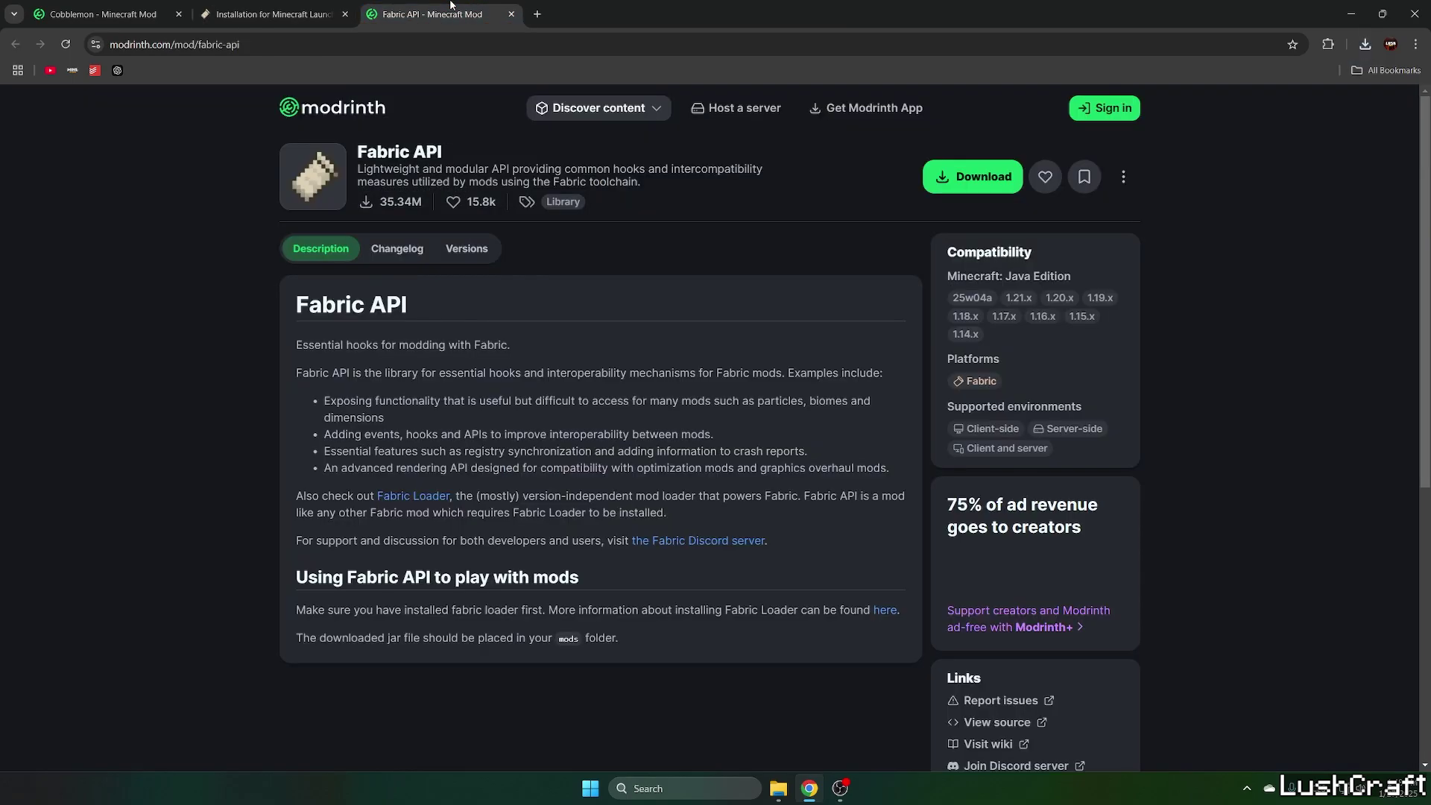
pyautogui.click(468, 251)
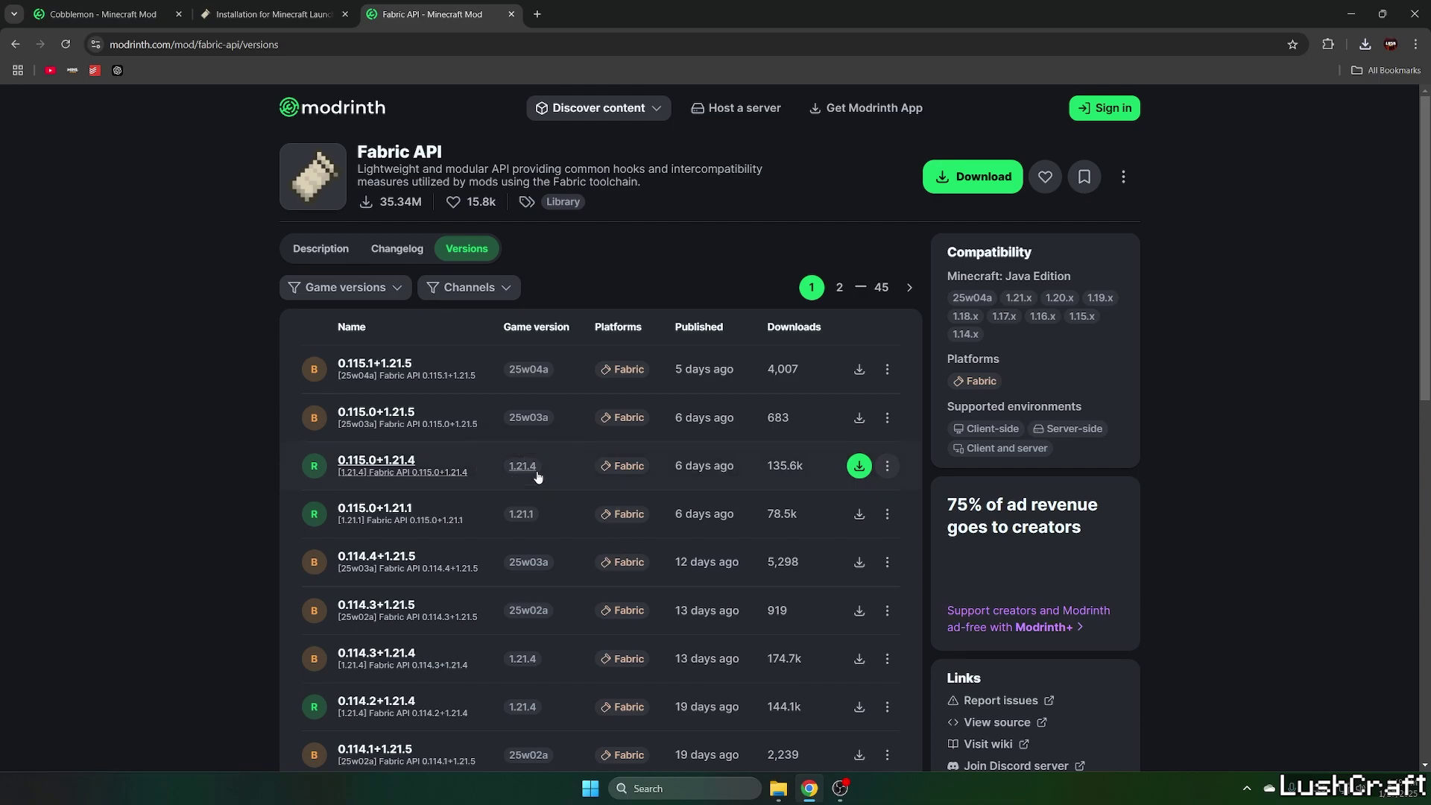
pyautogui.click(859, 513)
# Drag the Fabric API jar, Fabric installer and Cobblemon jar from Chrome's downloads onto the desktop
pyautogui.moveTo(722, 14); pyautogui.dragTo(701, 381)
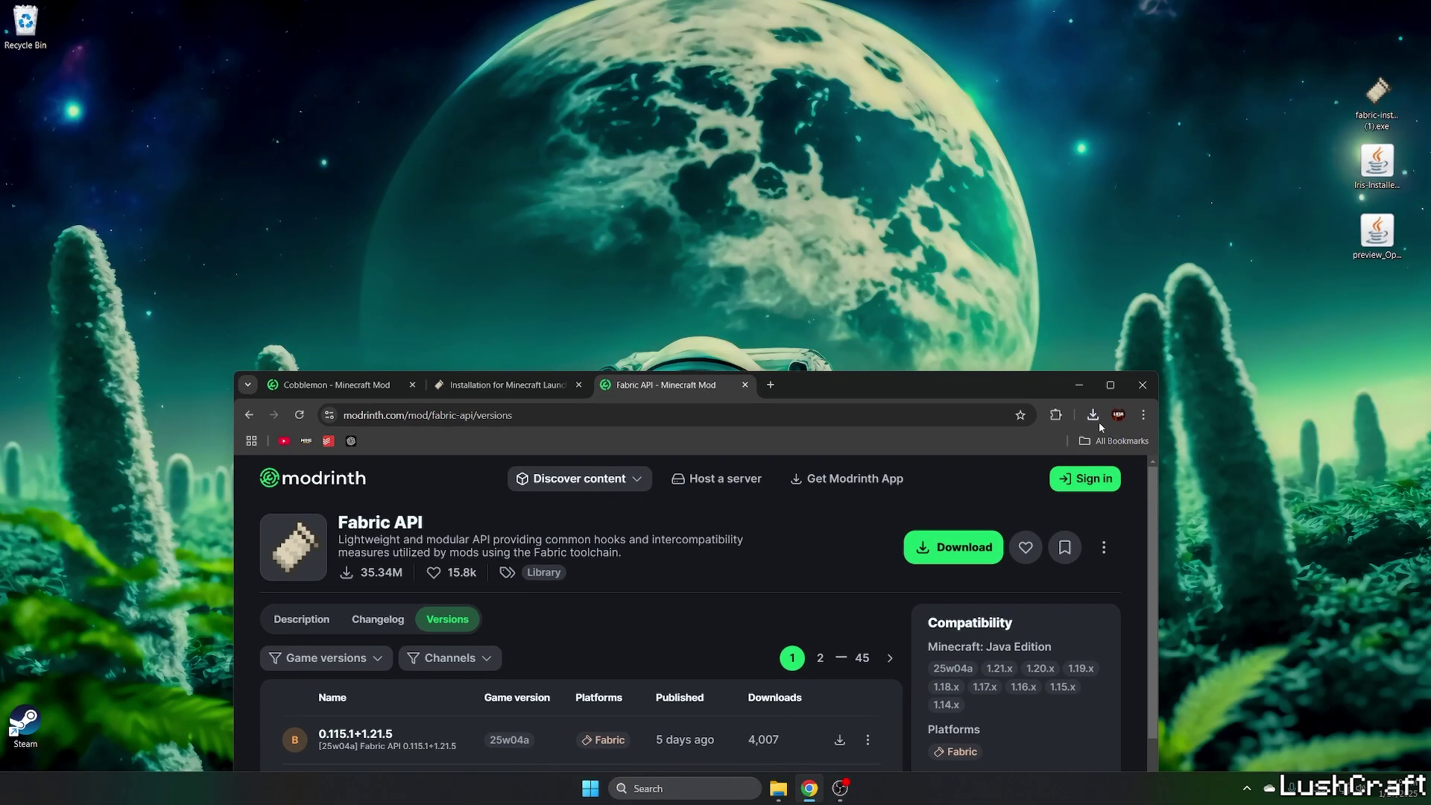
pyautogui.click(1092, 414)
pyautogui.moveTo(976, 74); pyautogui.dragTo(25, 93)
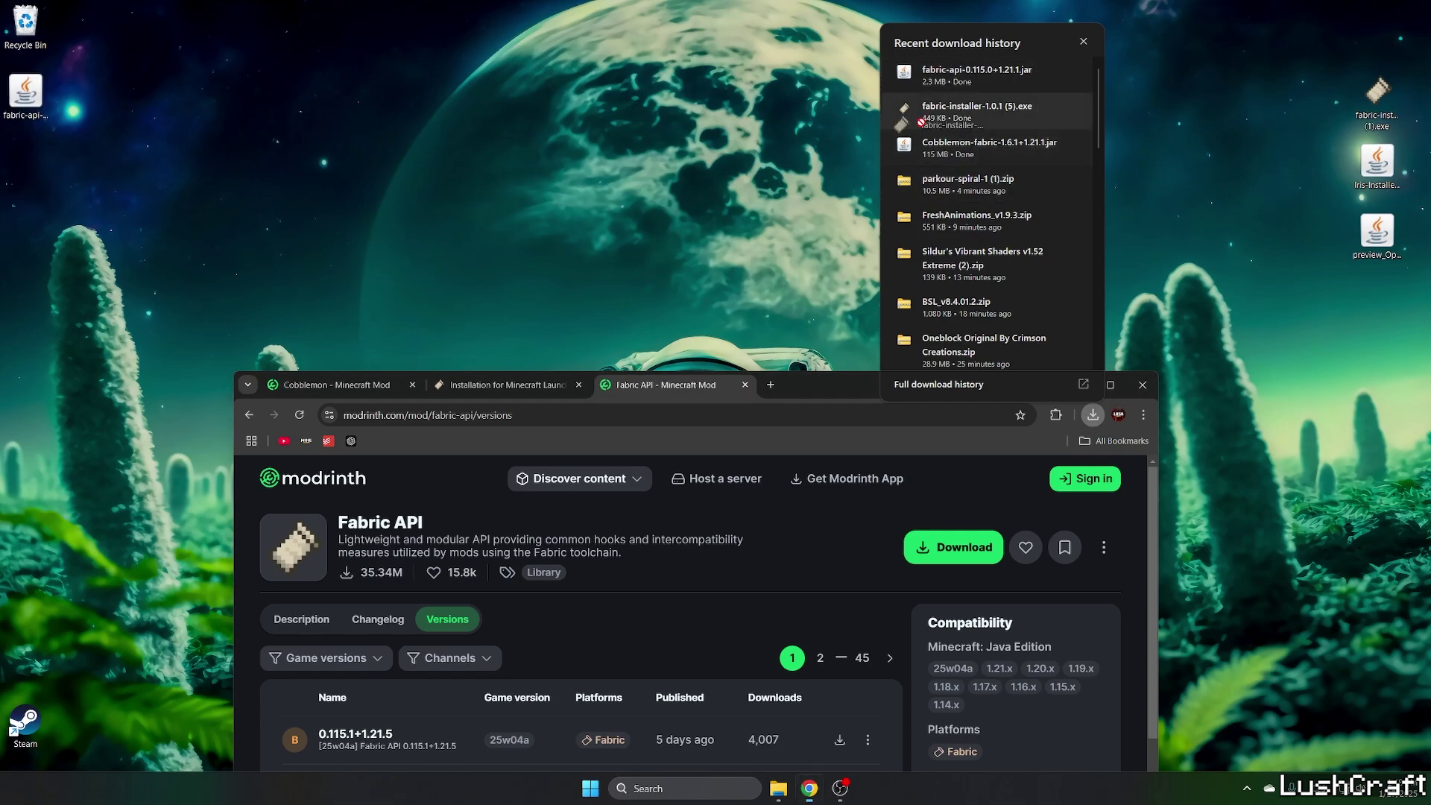
pyautogui.moveTo(977, 112); pyautogui.dragTo(26, 164)
pyautogui.moveTo(976, 147); pyautogui.dragTo(26, 235)
# Hide Chrome and line up the three downloaded files in a row on the desktop
pyautogui.doubleClick(864, 395)
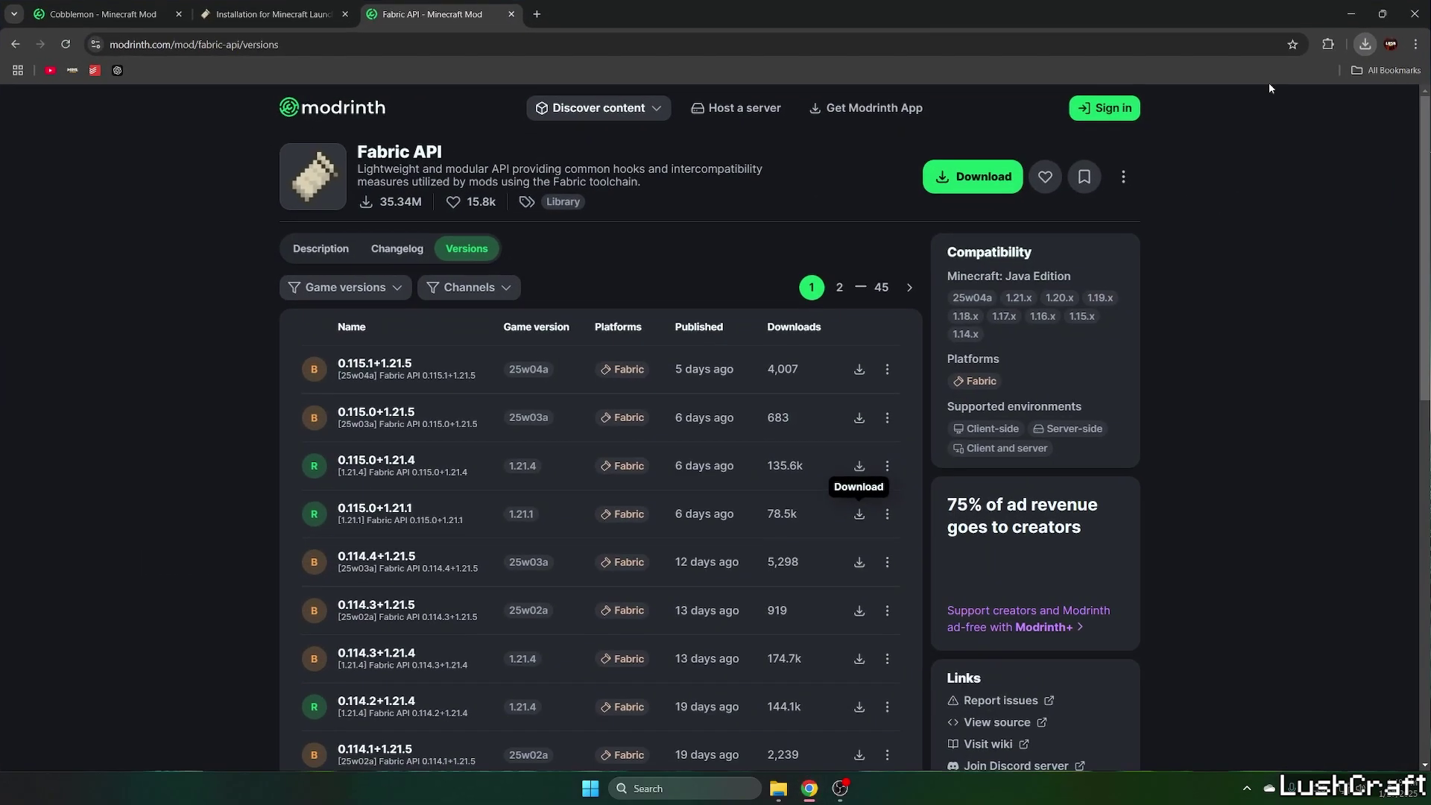
pyautogui.press('super+d')
pyautogui.moveTo(144, 267); pyautogui.dragTo(545, 231)
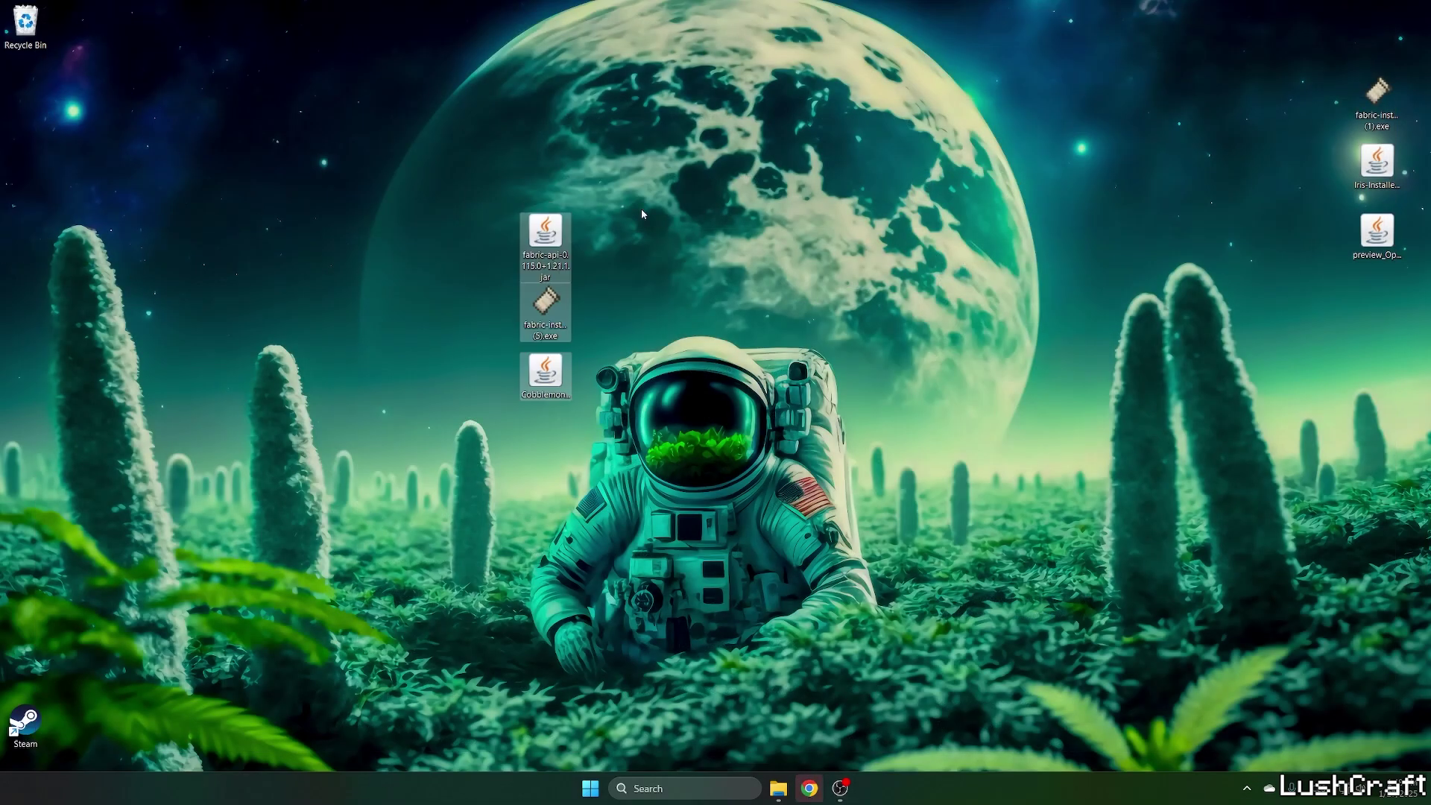
pyautogui.moveTo(545, 298); pyautogui.dragTo(597, 235)
pyautogui.moveTo(538, 378); pyautogui.dragTo(649, 238)
pyautogui.moveTo(689, 295); pyautogui.dragTo(518, 216)
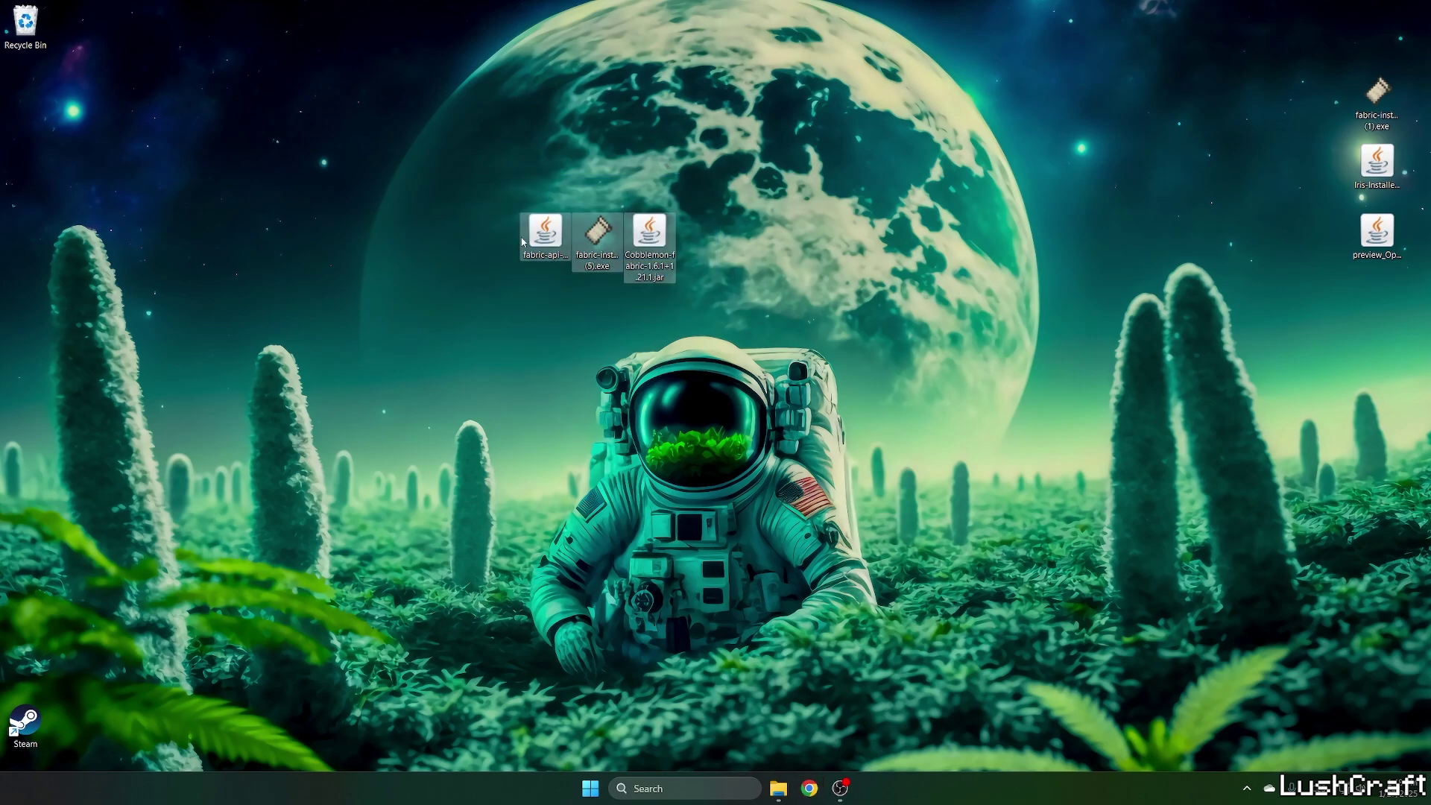
pyautogui.moveTo(649, 235); pyautogui.dragTo(597, 302)
# Open the AppData Roaming folder with a %appdata% Windows search
pyautogui.click(659, 787)
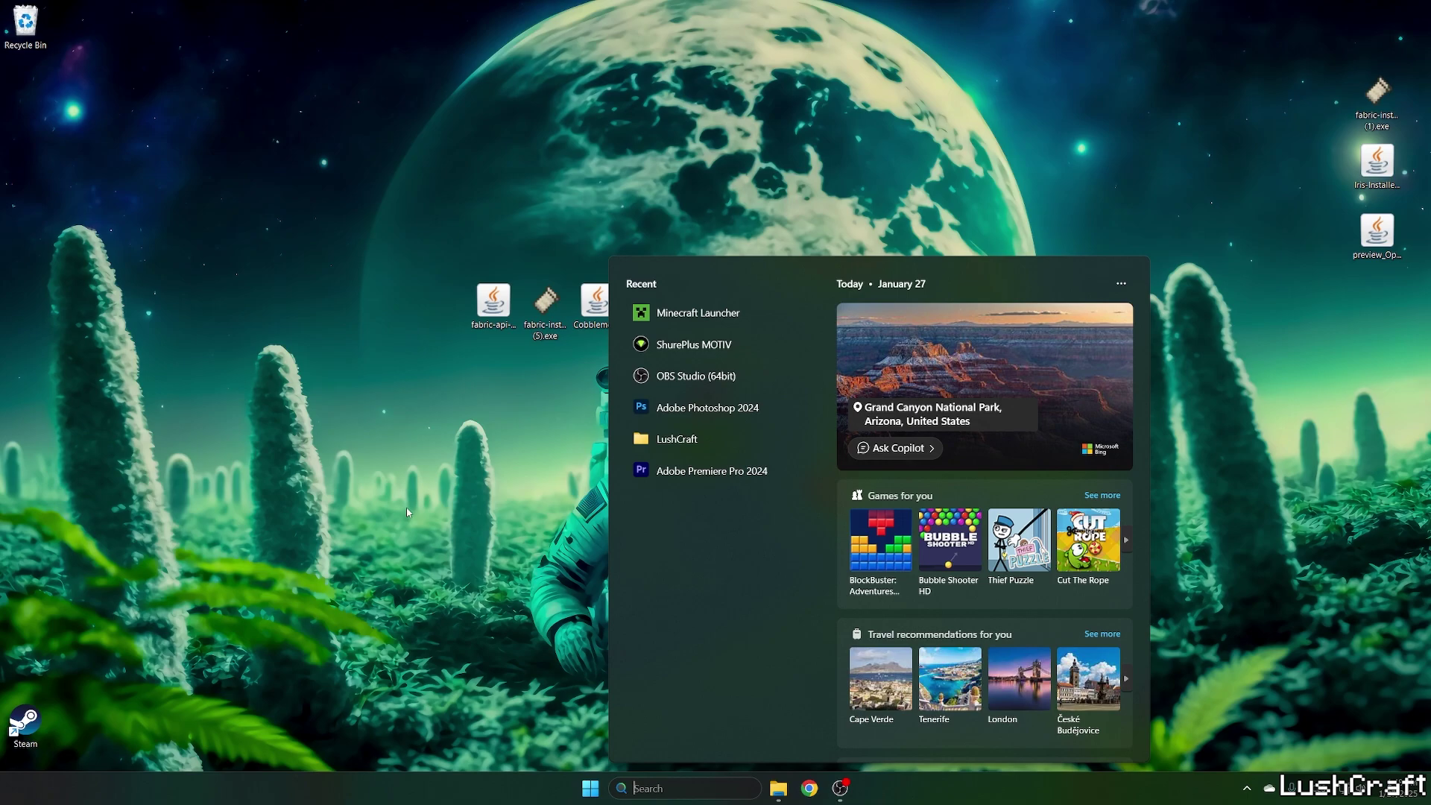
pyautogui.write('%appdata%')
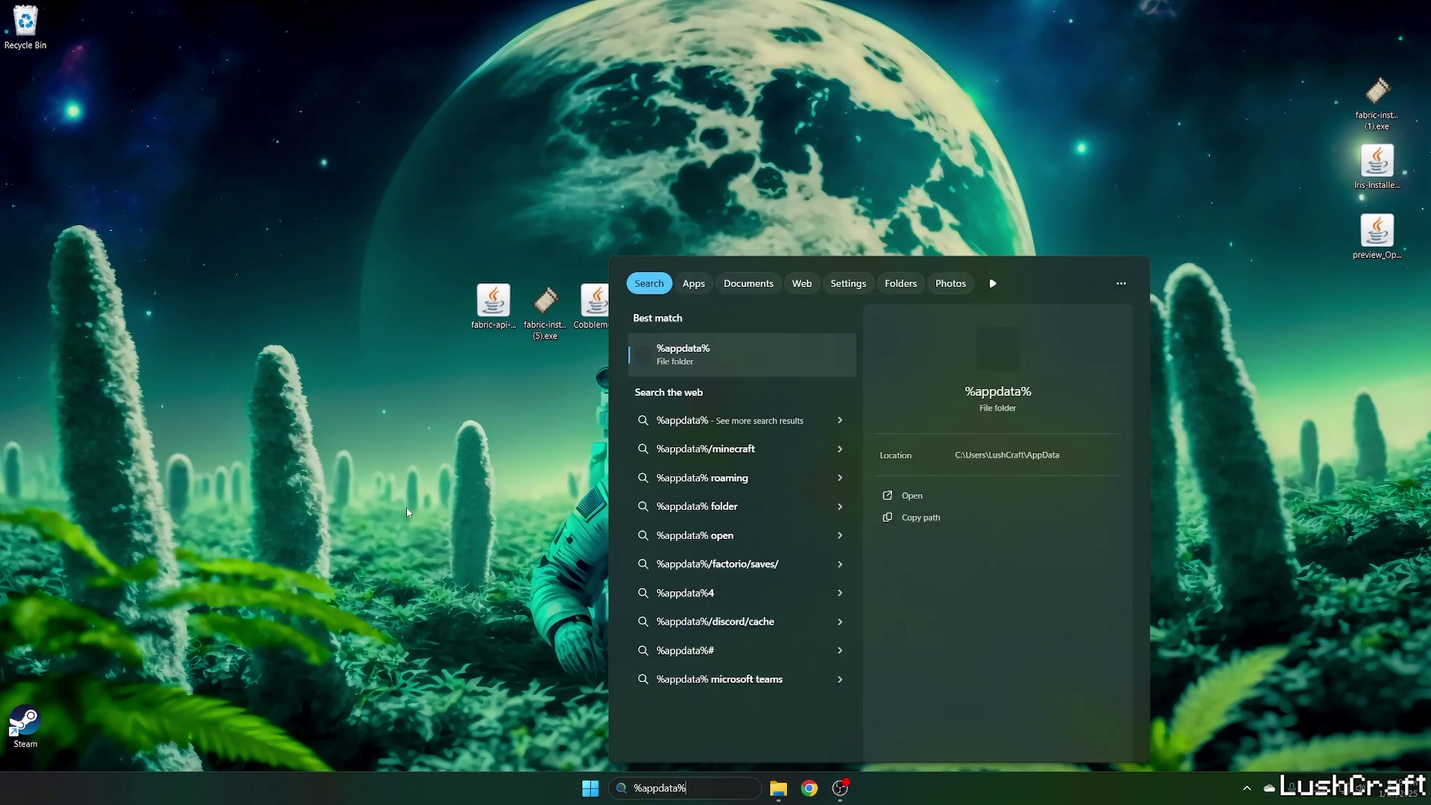
pyautogui.press('Return')
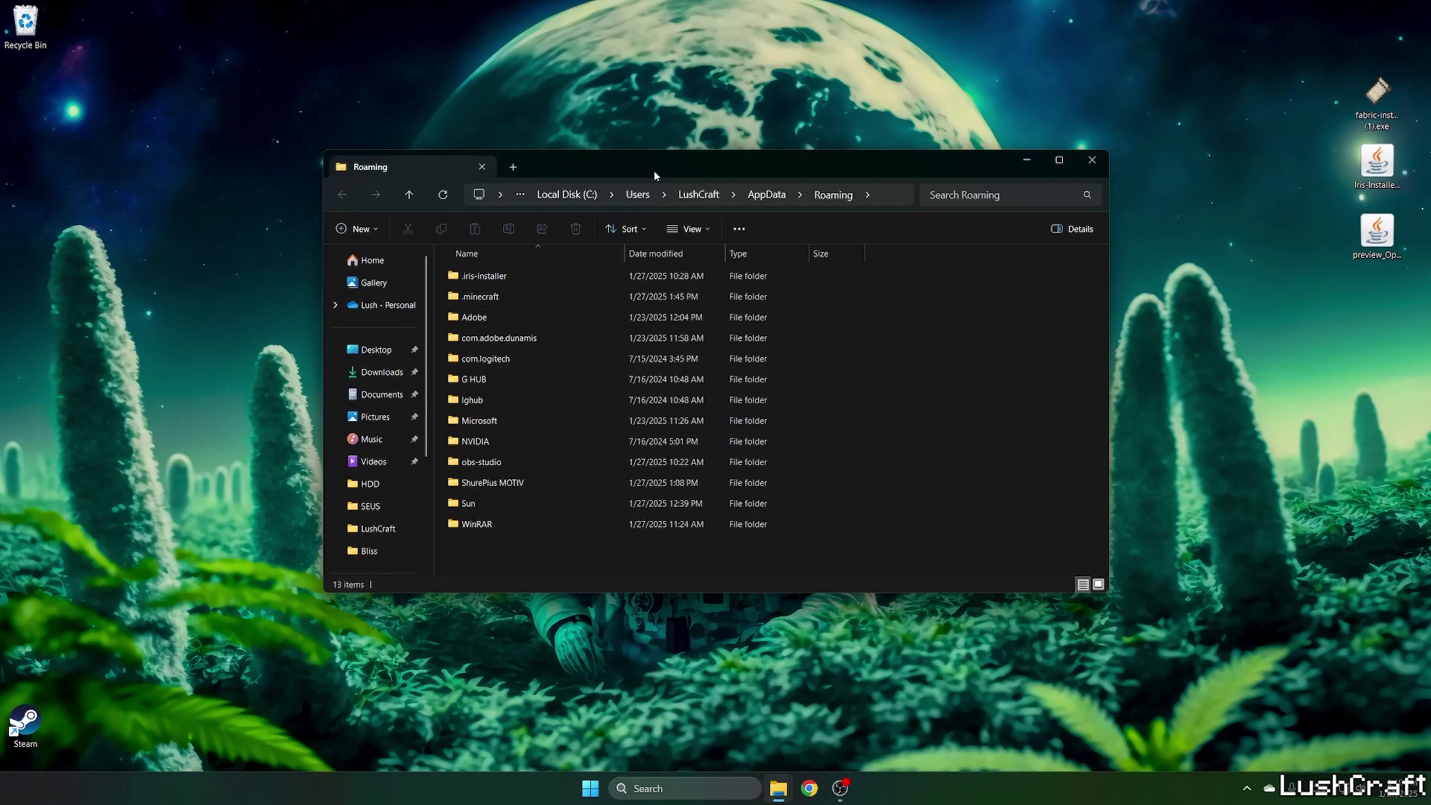
# Open the mods folder inside .minecraft
pyautogui.moveTo(655, 170); pyautogui.dragTo(991, 183)
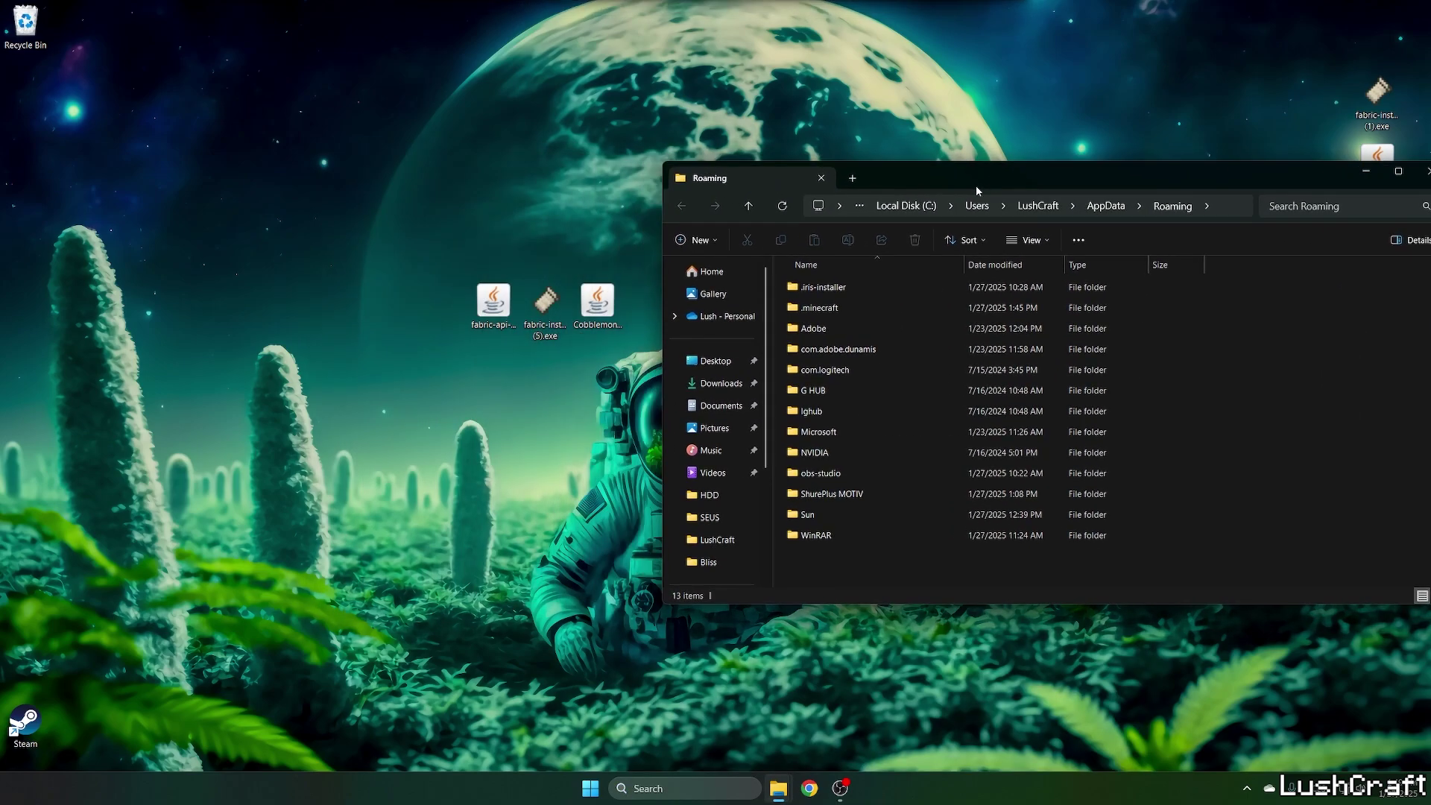
pyautogui.doubleClick(823, 313)
pyautogui.press('m')
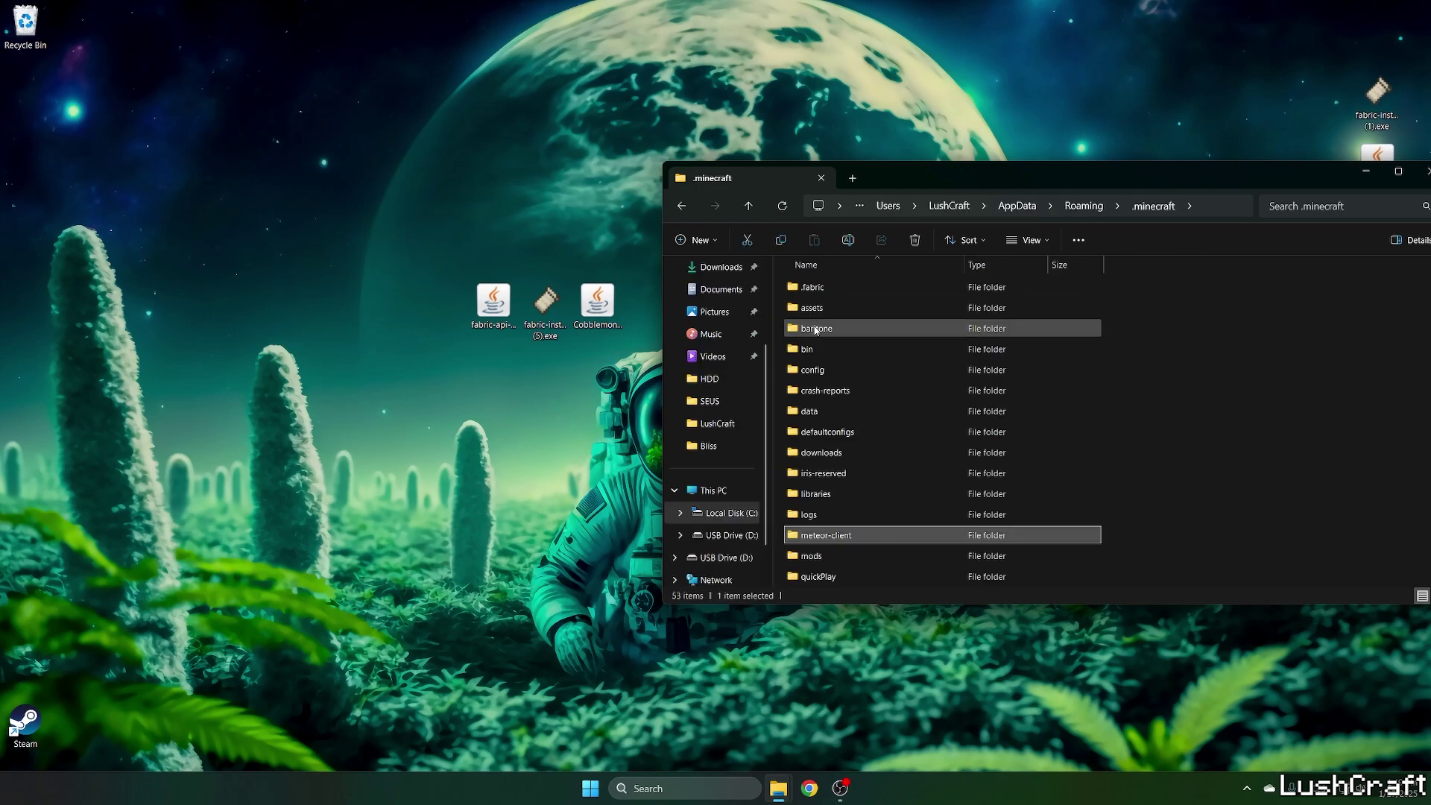
pyautogui.doubleClick(839, 553)
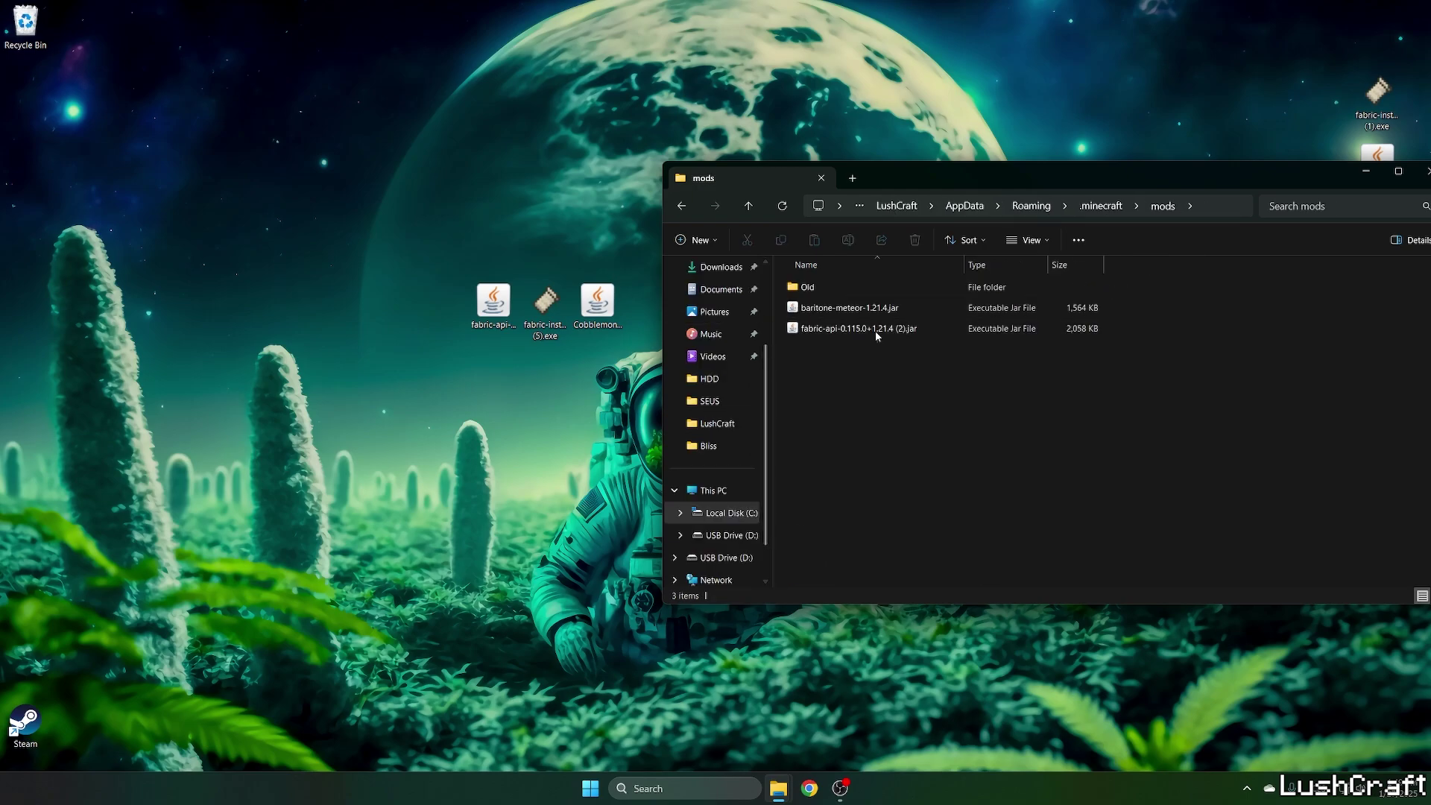
# Move the old mod jars into Old and add the Cobblemon and Fabric API jars to mods
pyautogui.keyDown('shift'); pyautogui.click(875, 331); pyautogui.keyUp('shift')
pyautogui.moveTo(875, 331); pyautogui.dragTo(813, 287)
pyautogui.moveTo(597, 305); pyautogui.dragTo(872, 335)
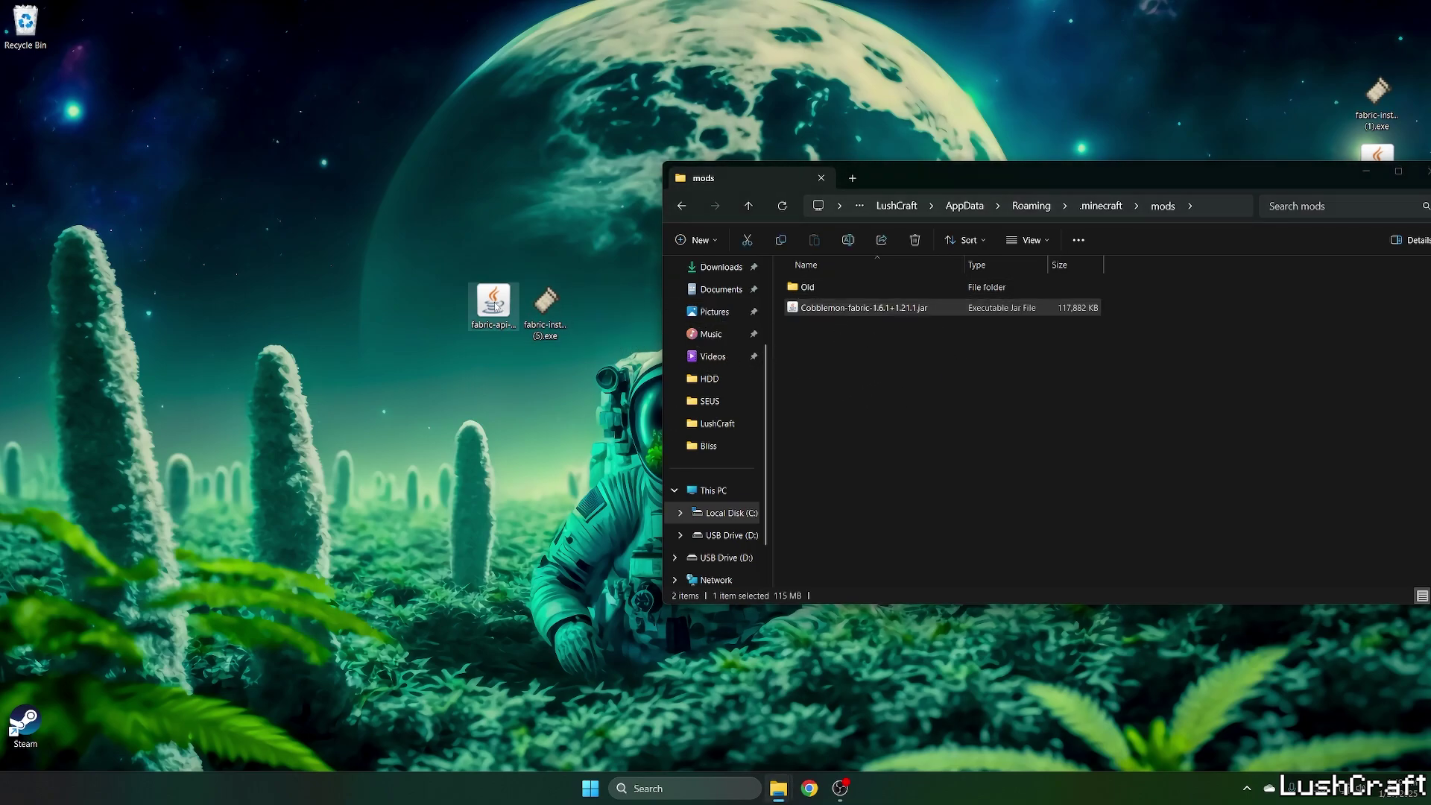
pyautogui.moveTo(496, 305); pyautogui.dragTo(900, 312)
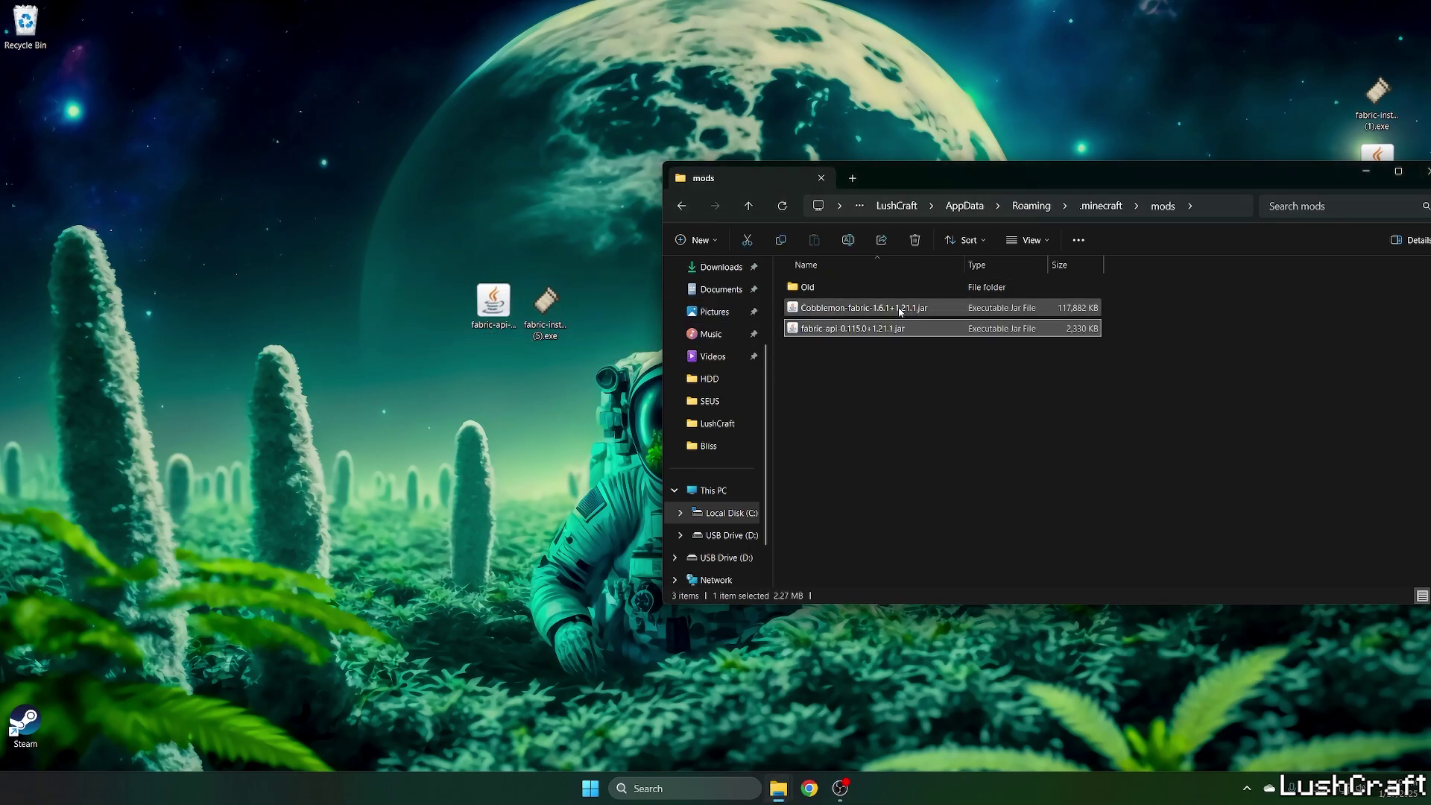
pyautogui.click(1147, 299)
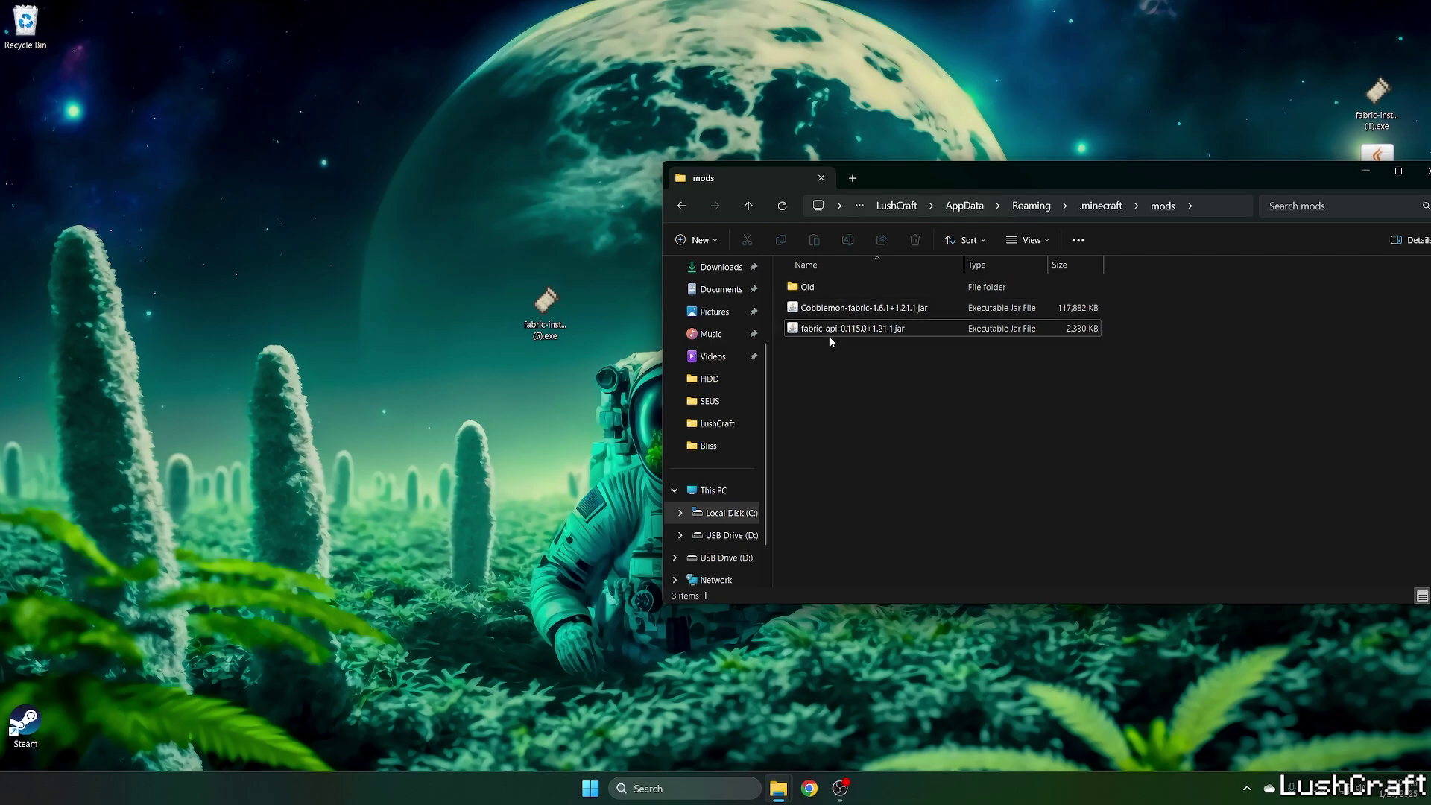
# Go back up to .minecraft and open its versions folder
pyautogui.click(682, 207)
pyautogui.scroll(-4, 820, 454)
pyautogui.click(831, 454)
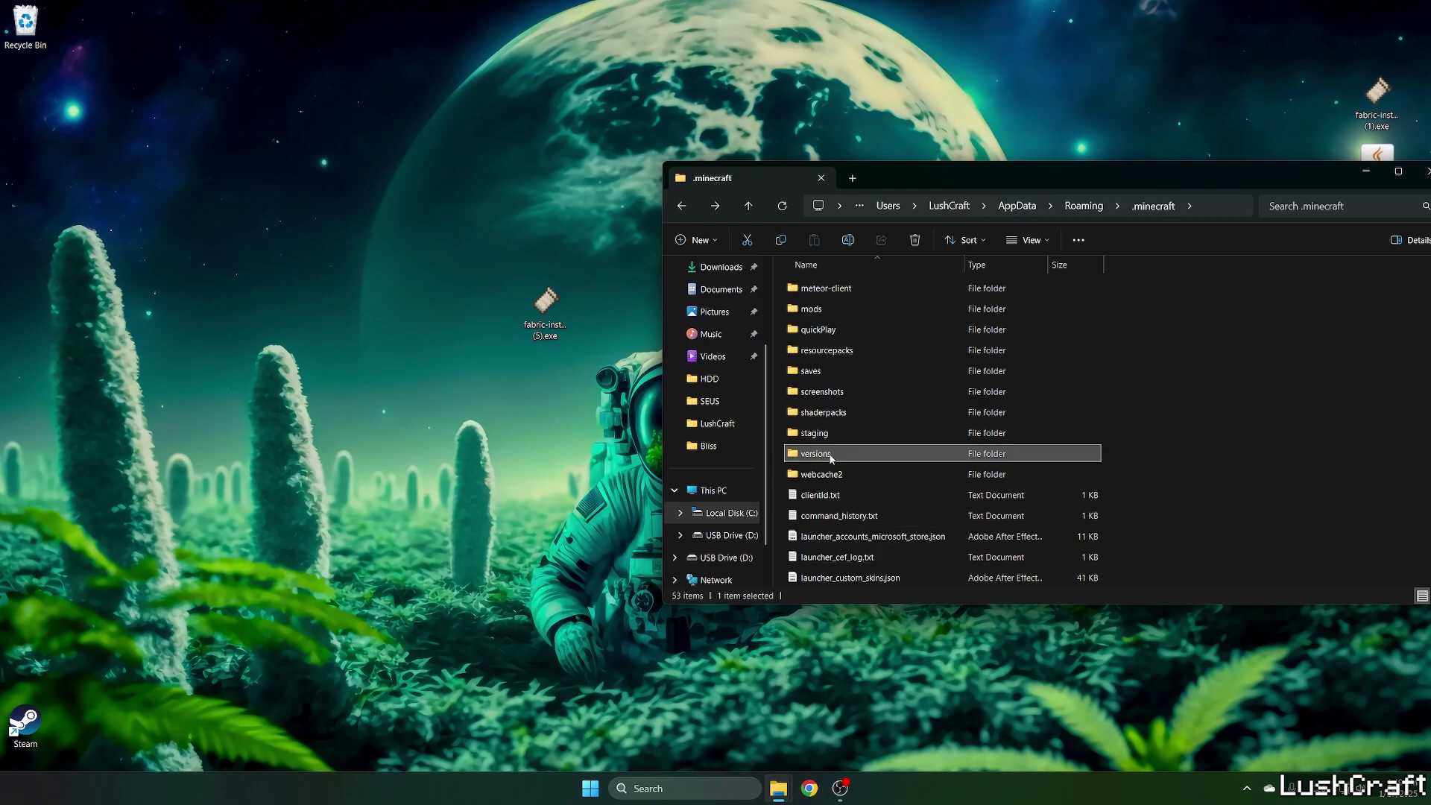
pyautogui.doubleClick(831, 454)
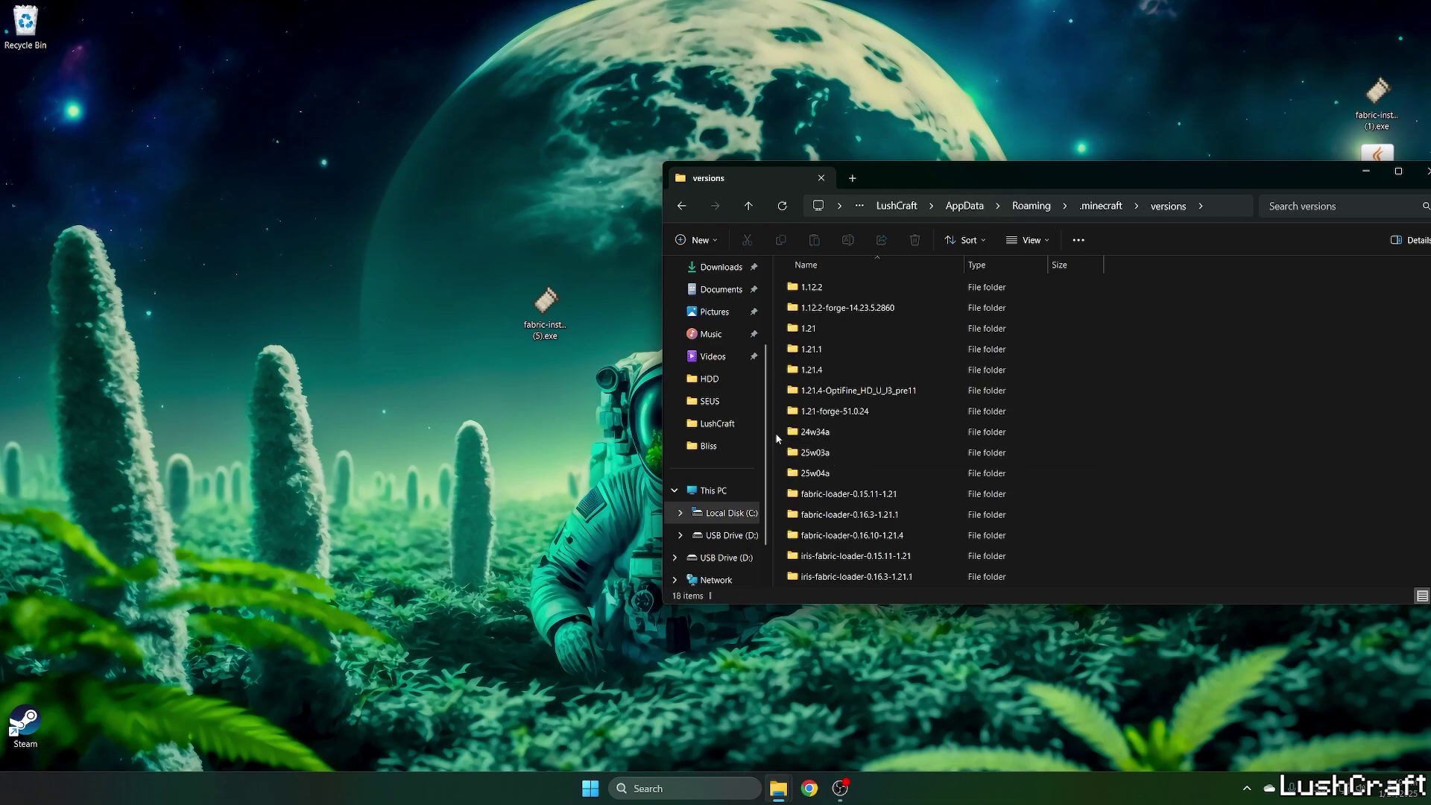
# Run the Fabric installer and install Fabric Loader 0.16.10 for Minecraft 1.21.4
pyautogui.doubleClick(552, 317)
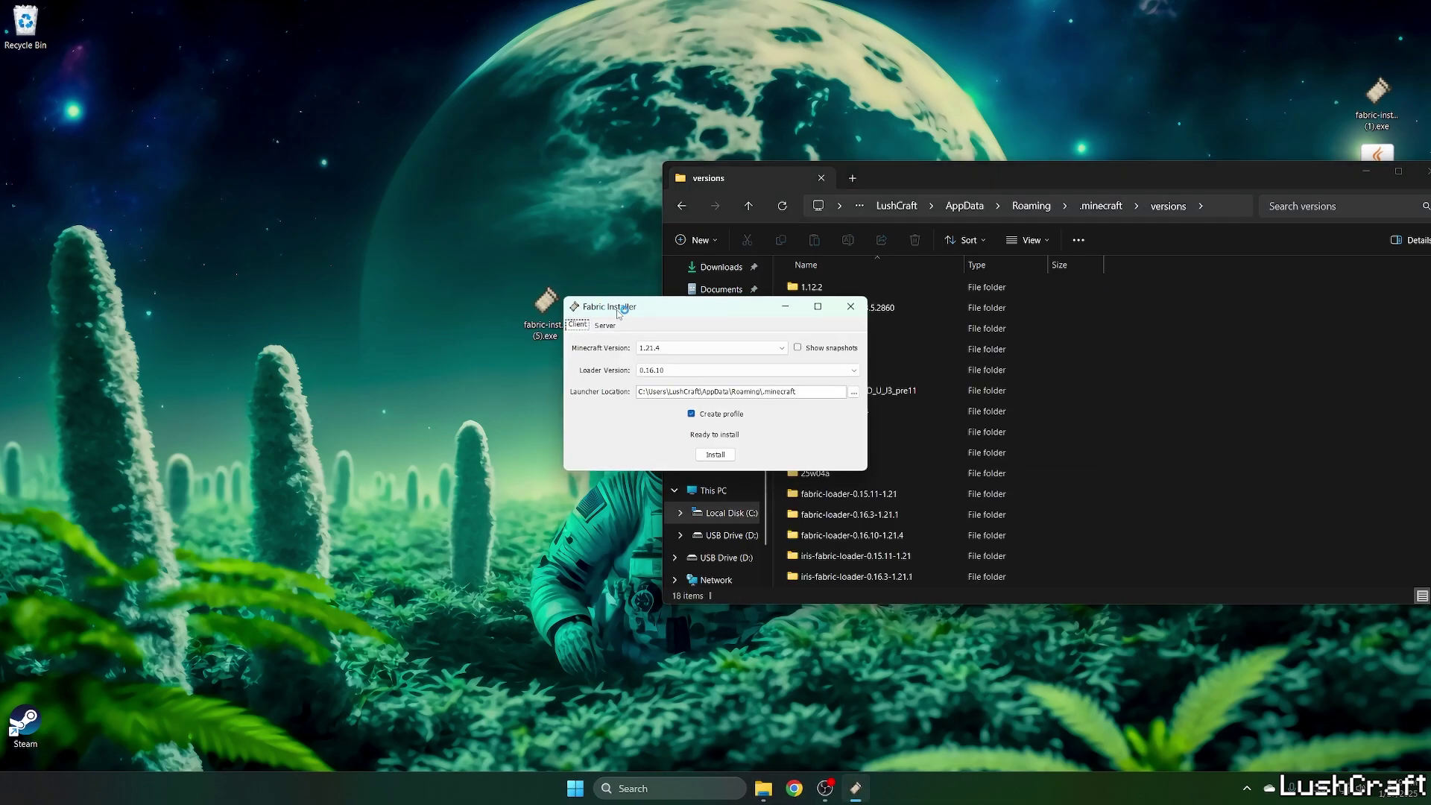
pyautogui.click(658, 351)
pyautogui.click(628, 349)
pyautogui.click(729, 455)
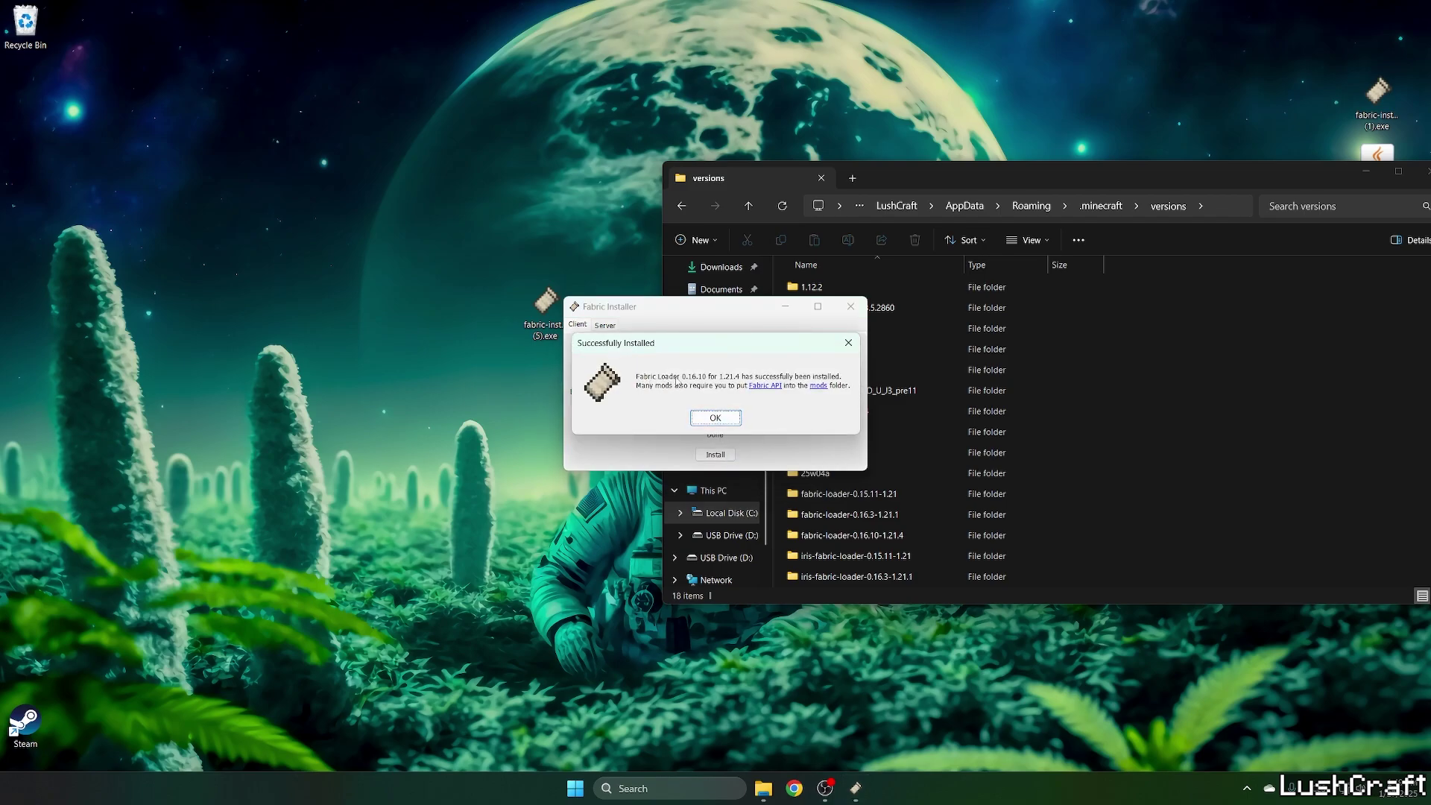
pyautogui.click(715, 417)
pyautogui.click(850, 306)
pyautogui.scroll(-1, 893, 364)
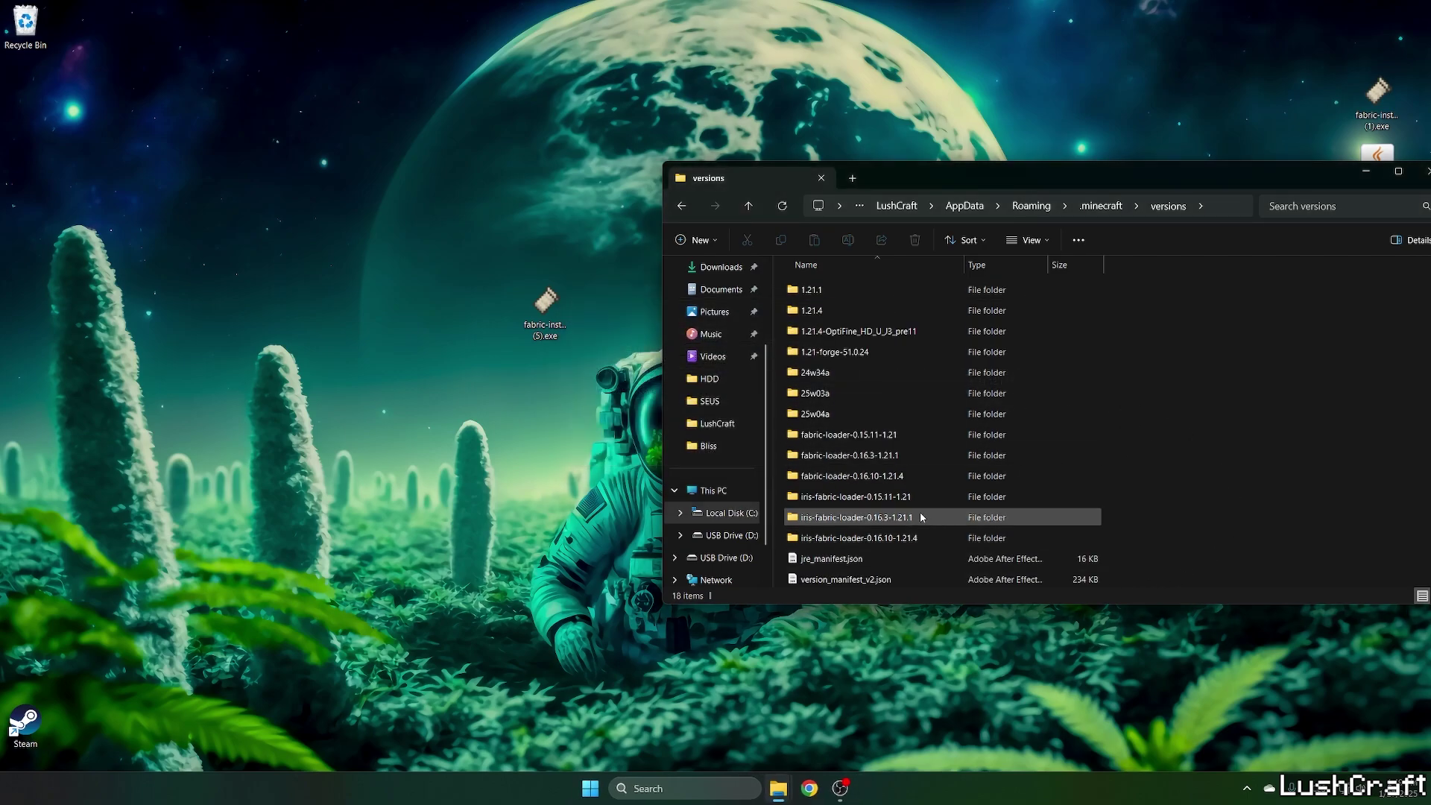
# Rerun the Fabric installer with Minecraft 1.21.1 selected and install Fabric Loader 0.16.10
pyautogui.click(893, 478)
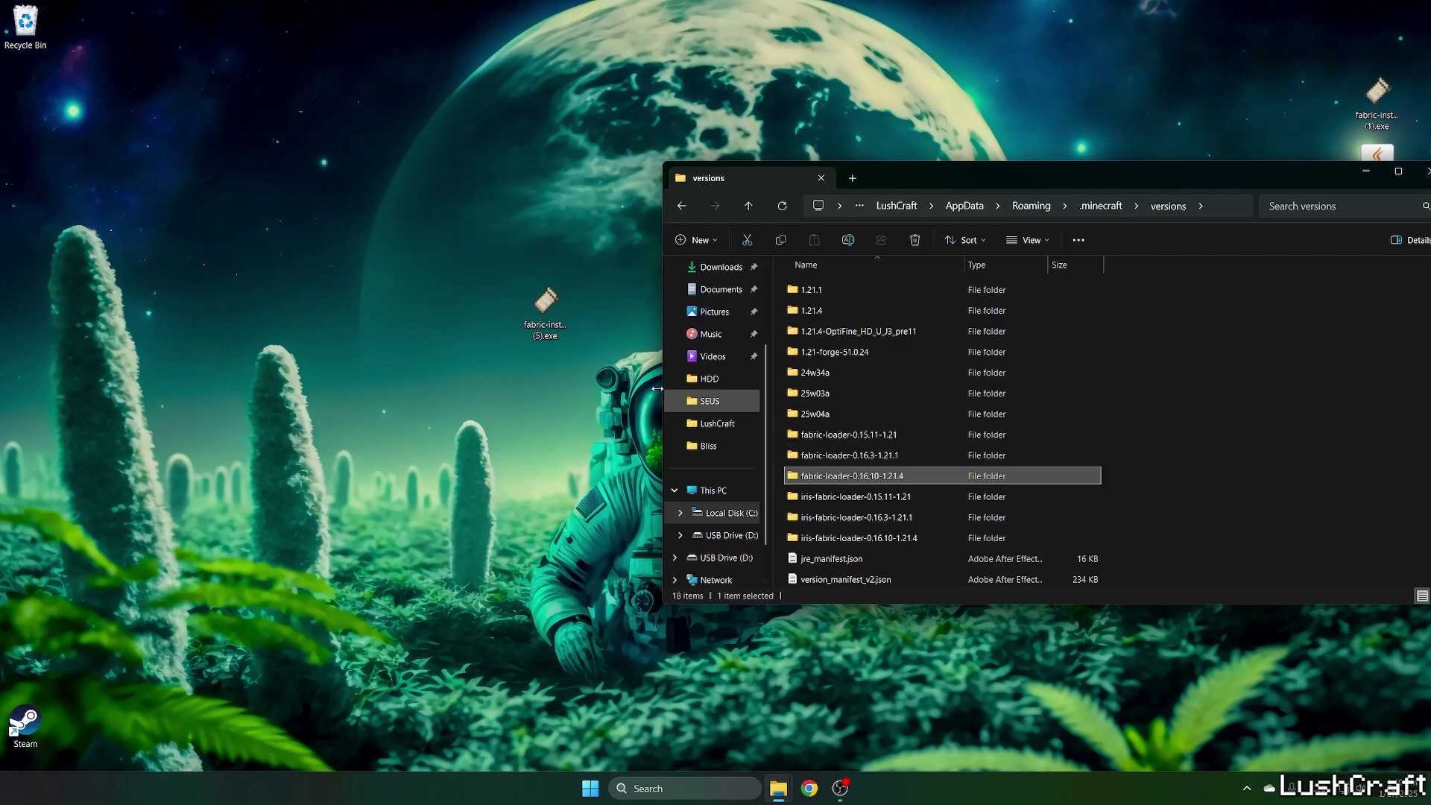
pyautogui.click(537, 300)
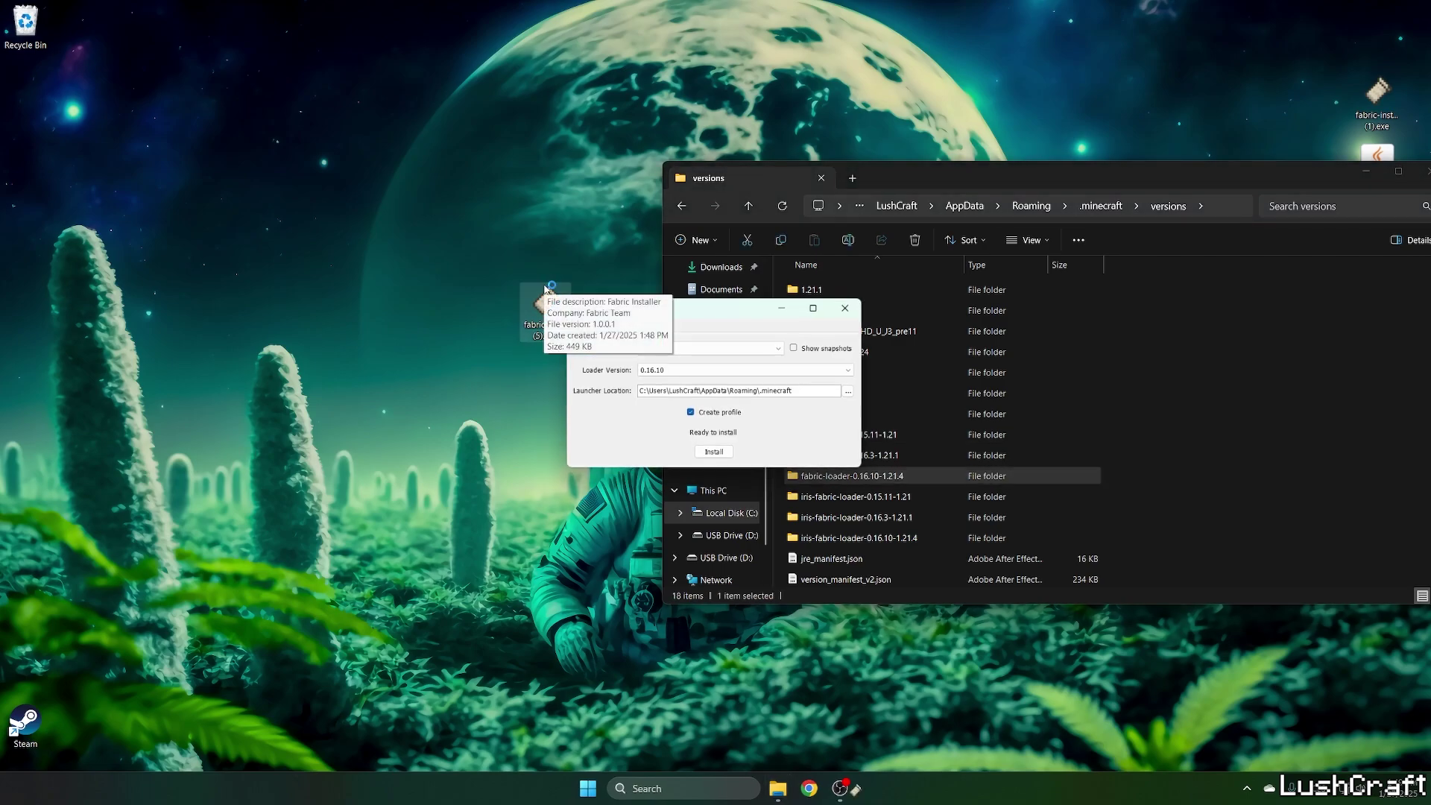
pyautogui.click(716, 348)
pyautogui.click(666, 379)
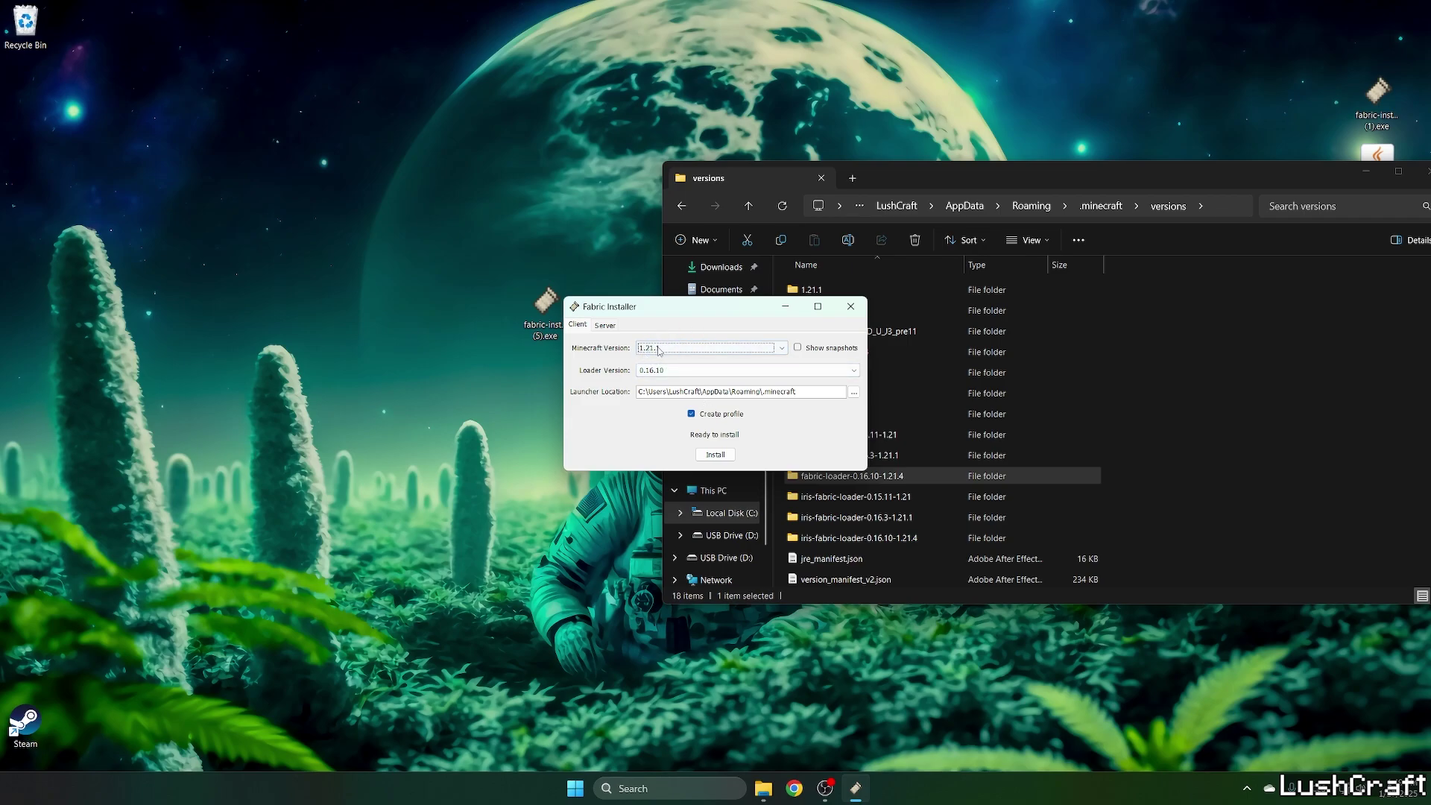
pyautogui.click(714, 455)
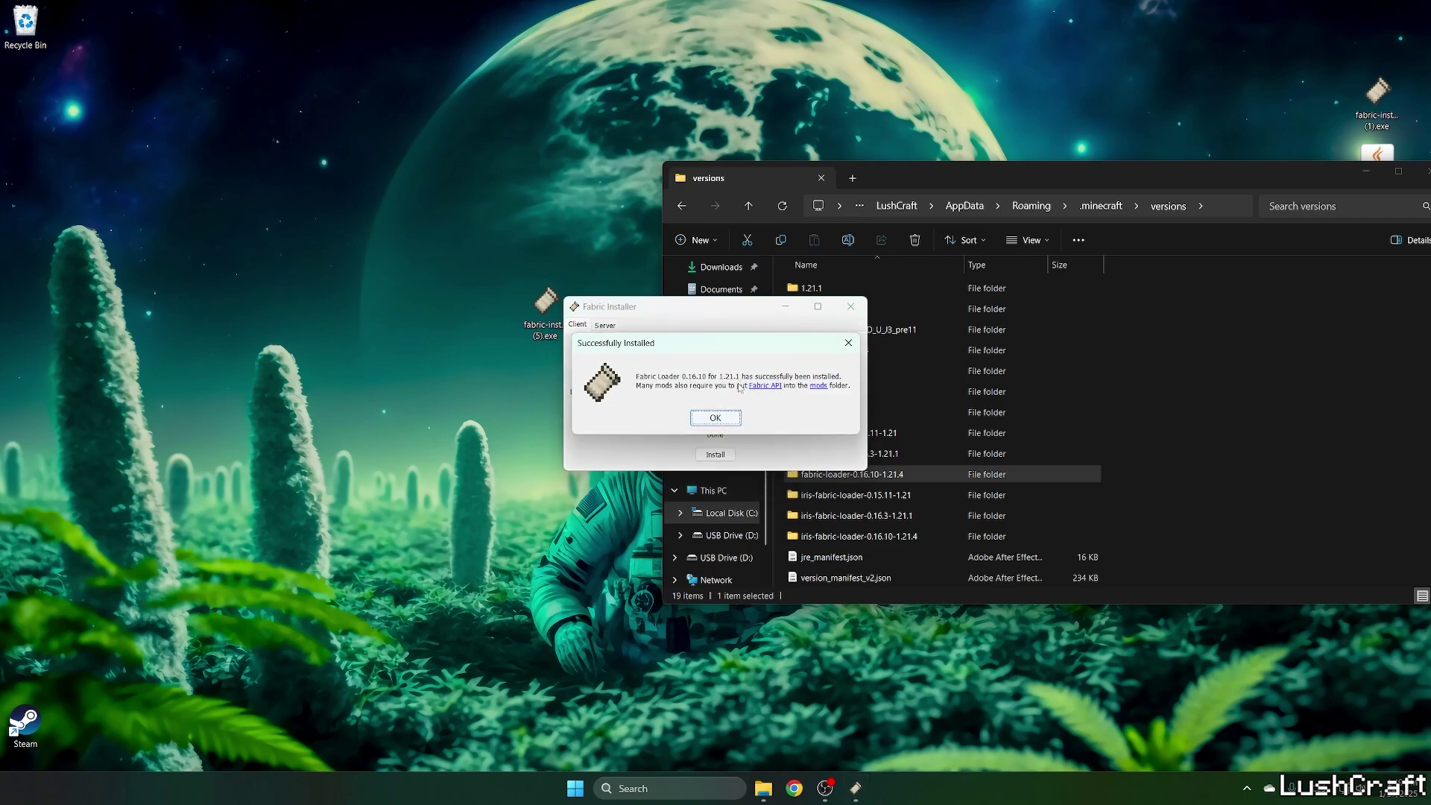
pyautogui.click(715, 418)
pyautogui.click(851, 306)
pyautogui.click(878, 453)
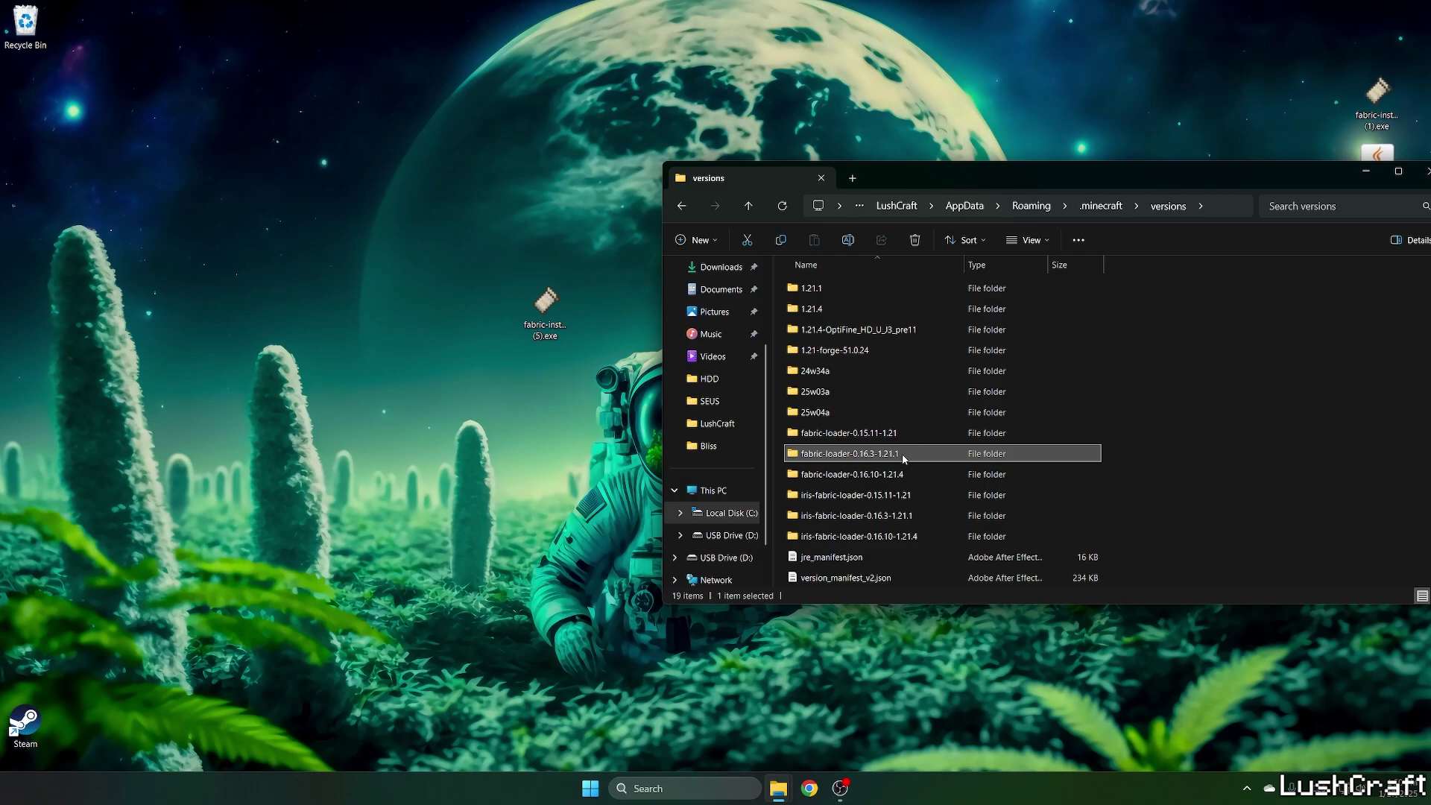
pyautogui.moveTo(1012, 178); pyautogui.dragTo(689, 166)
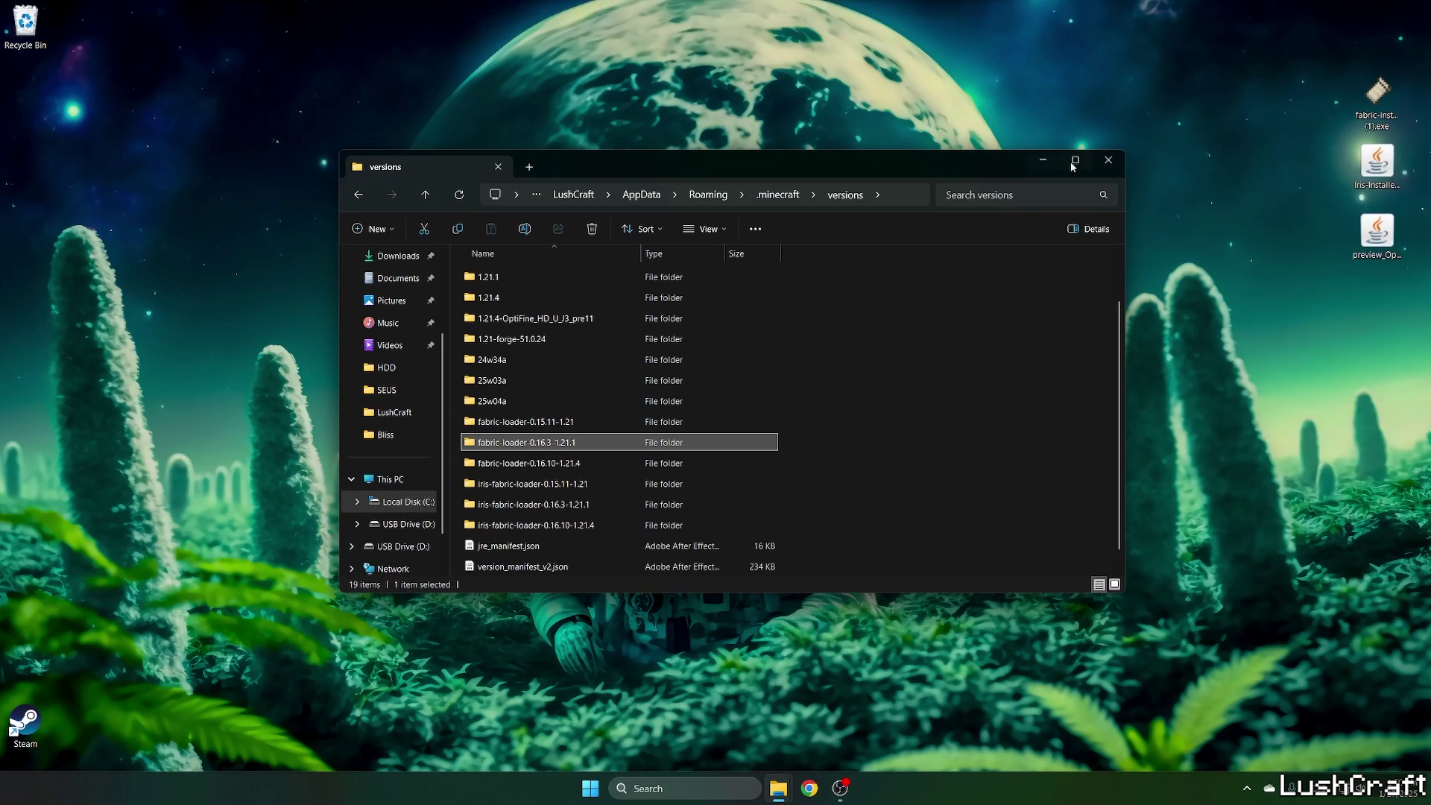
# Launch the fabric-loader-1.21.1 installation from Minecraft Launcher, accepting the modded-game risk warning
pyautogui.click(1108, 166)
pyautogui.click(593, 788)
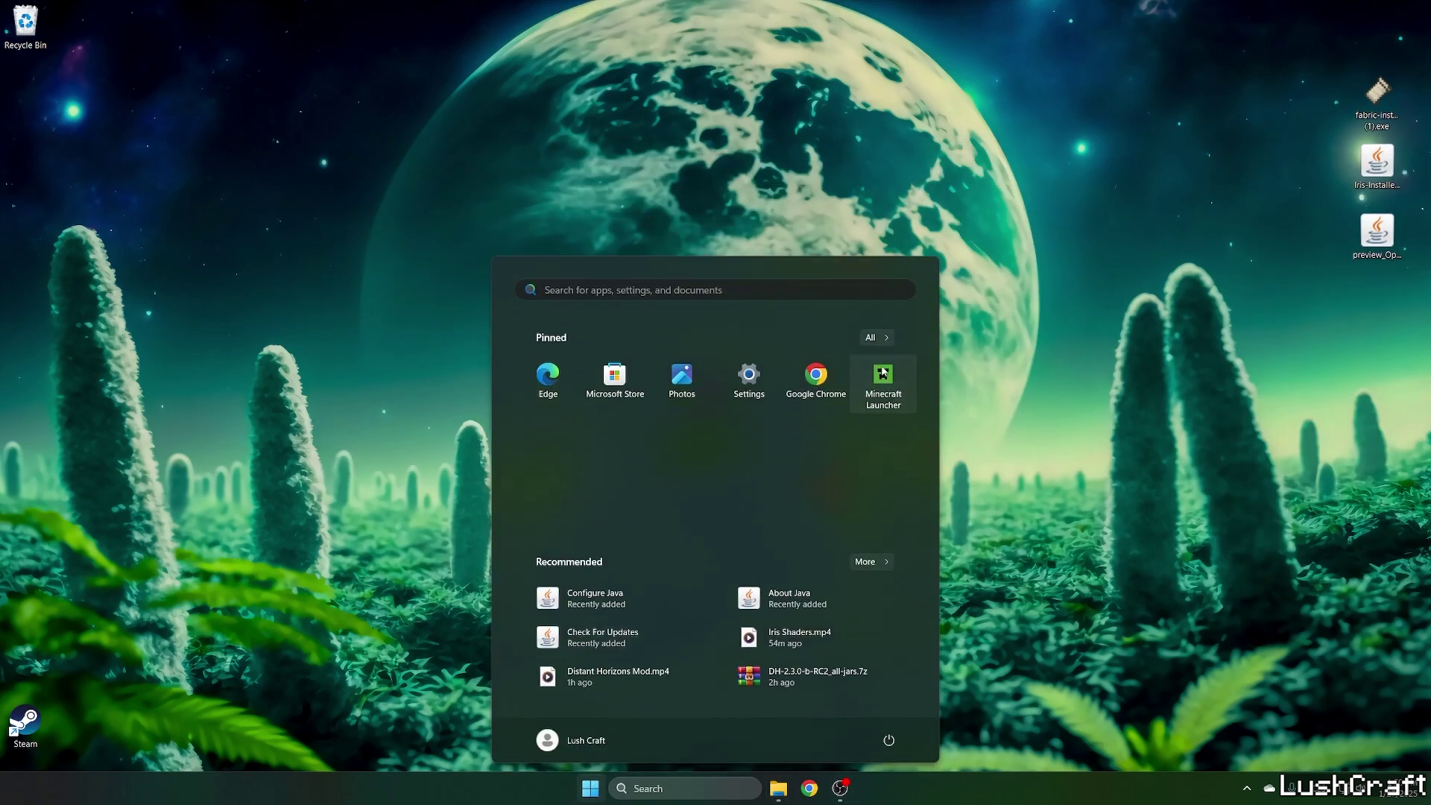
pyautogui.click(883, 375)
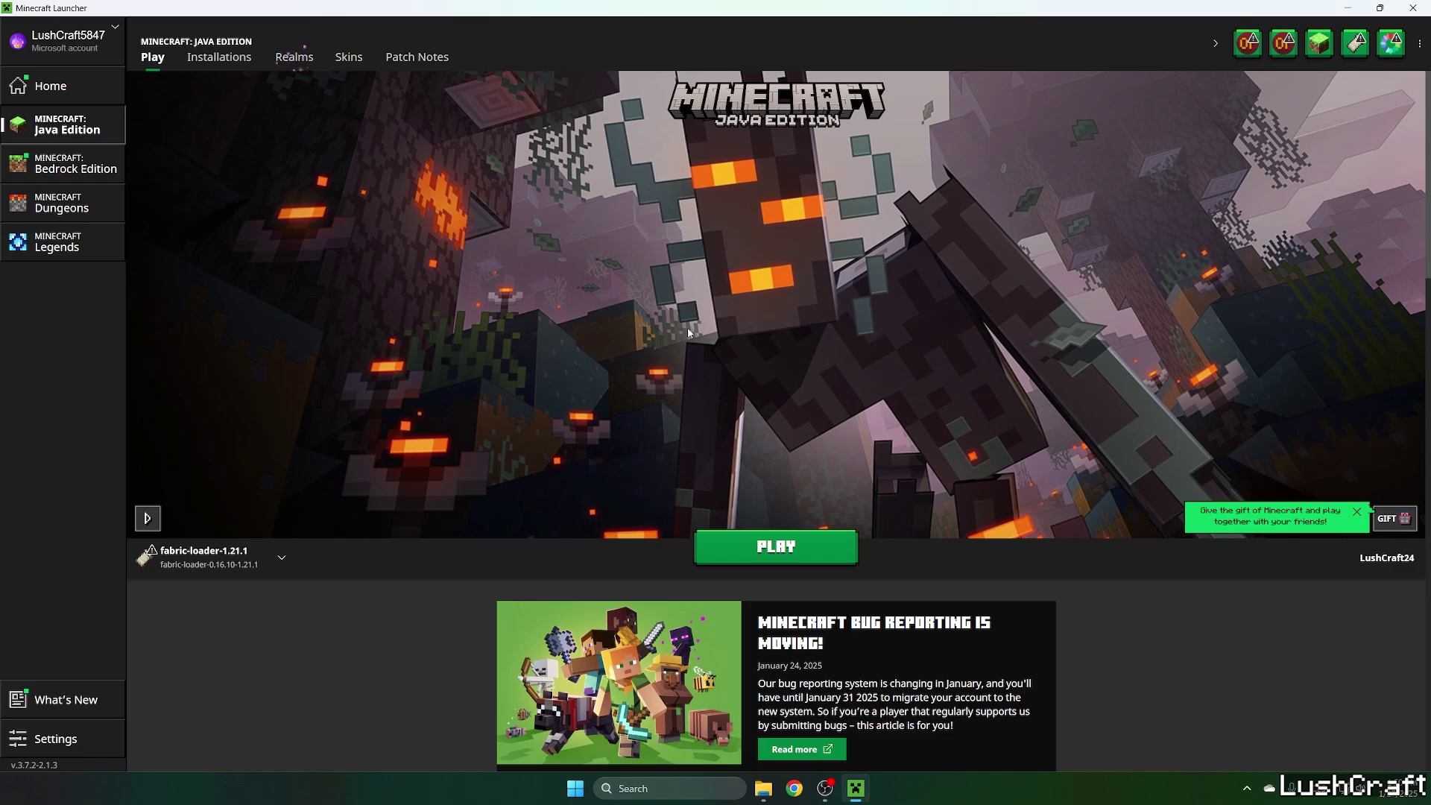
pyautogui.click(183, 557)
pyautogui.click(183, 558)
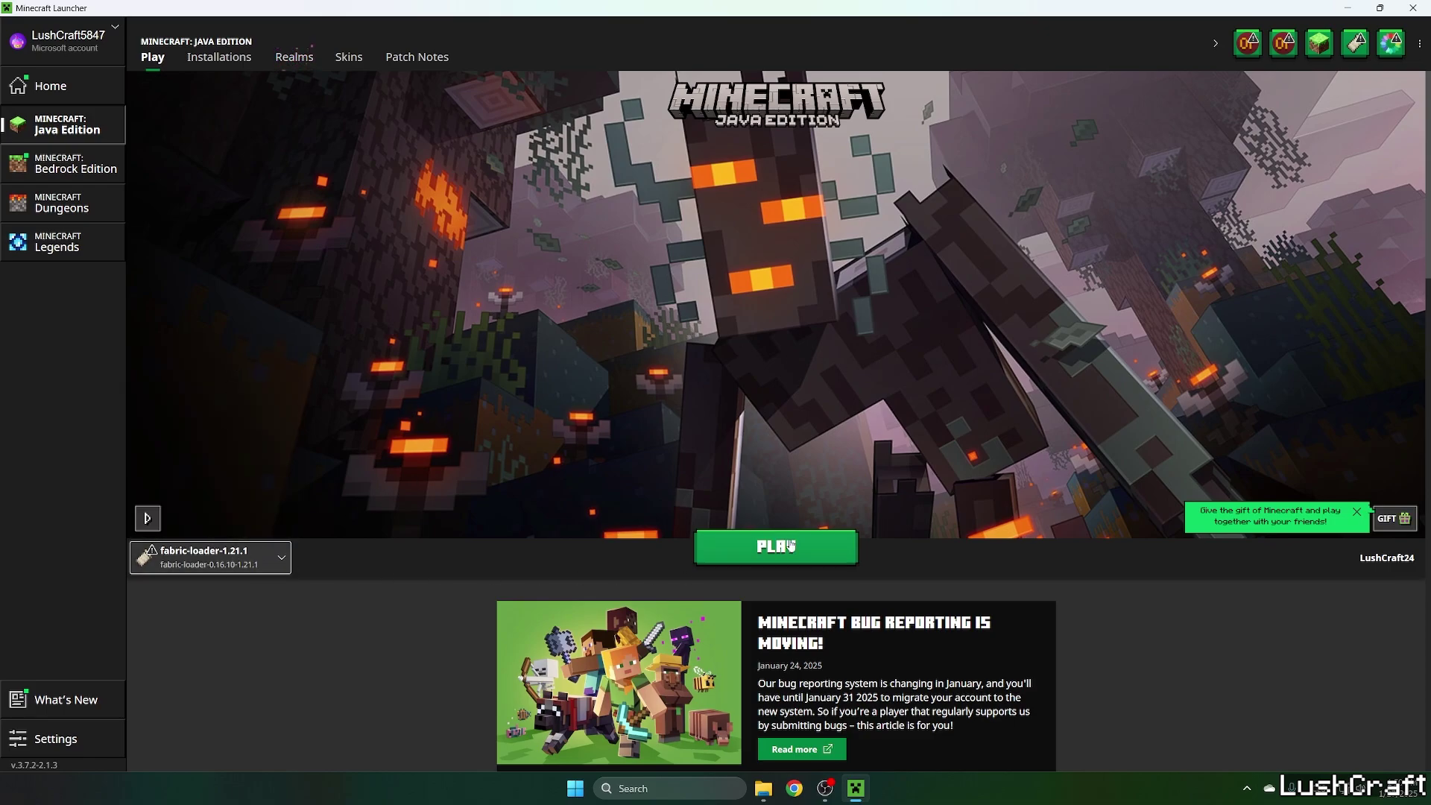
pyautogui.click(753, 548)
pyautogui.click(546, 418)
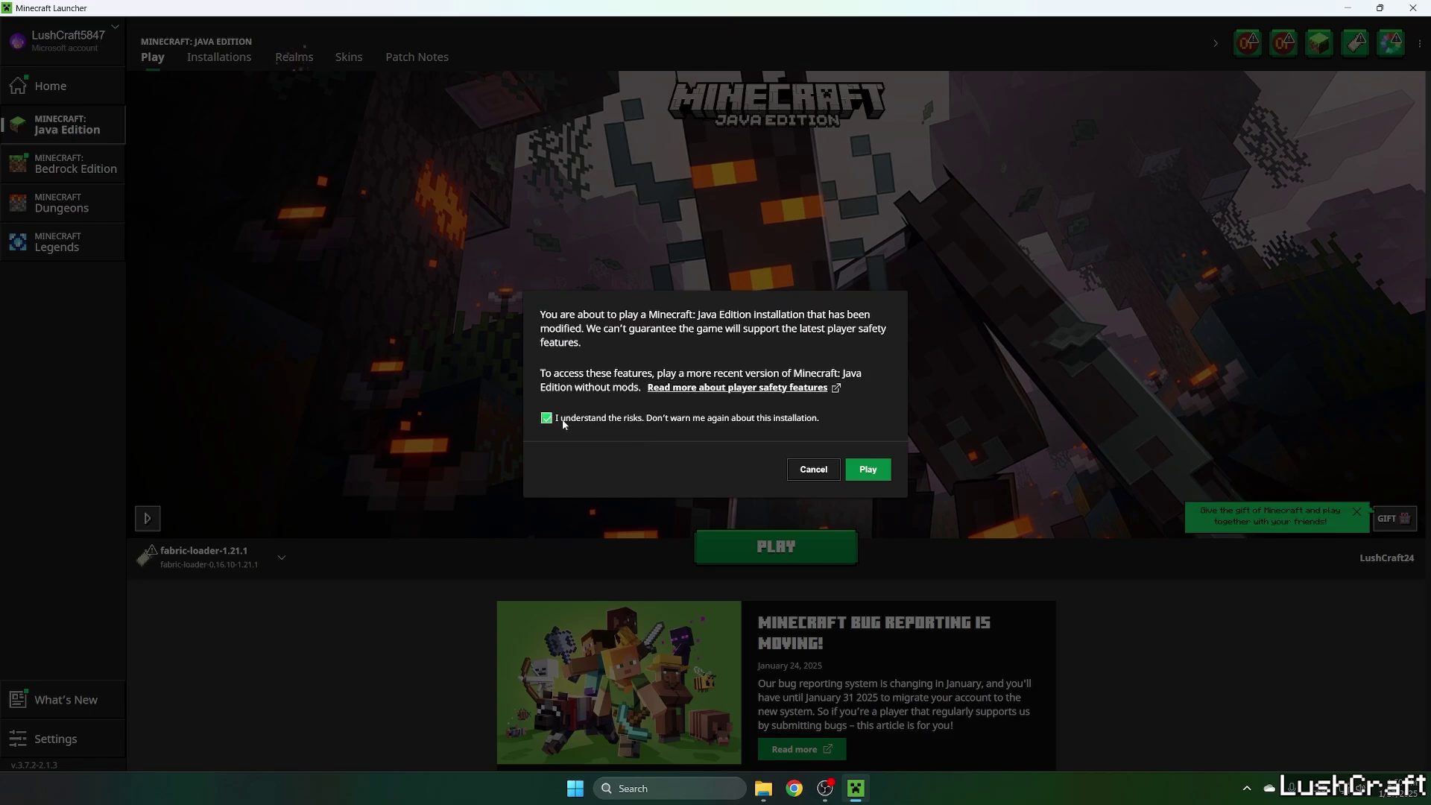
pyautogui.click(878, 473)
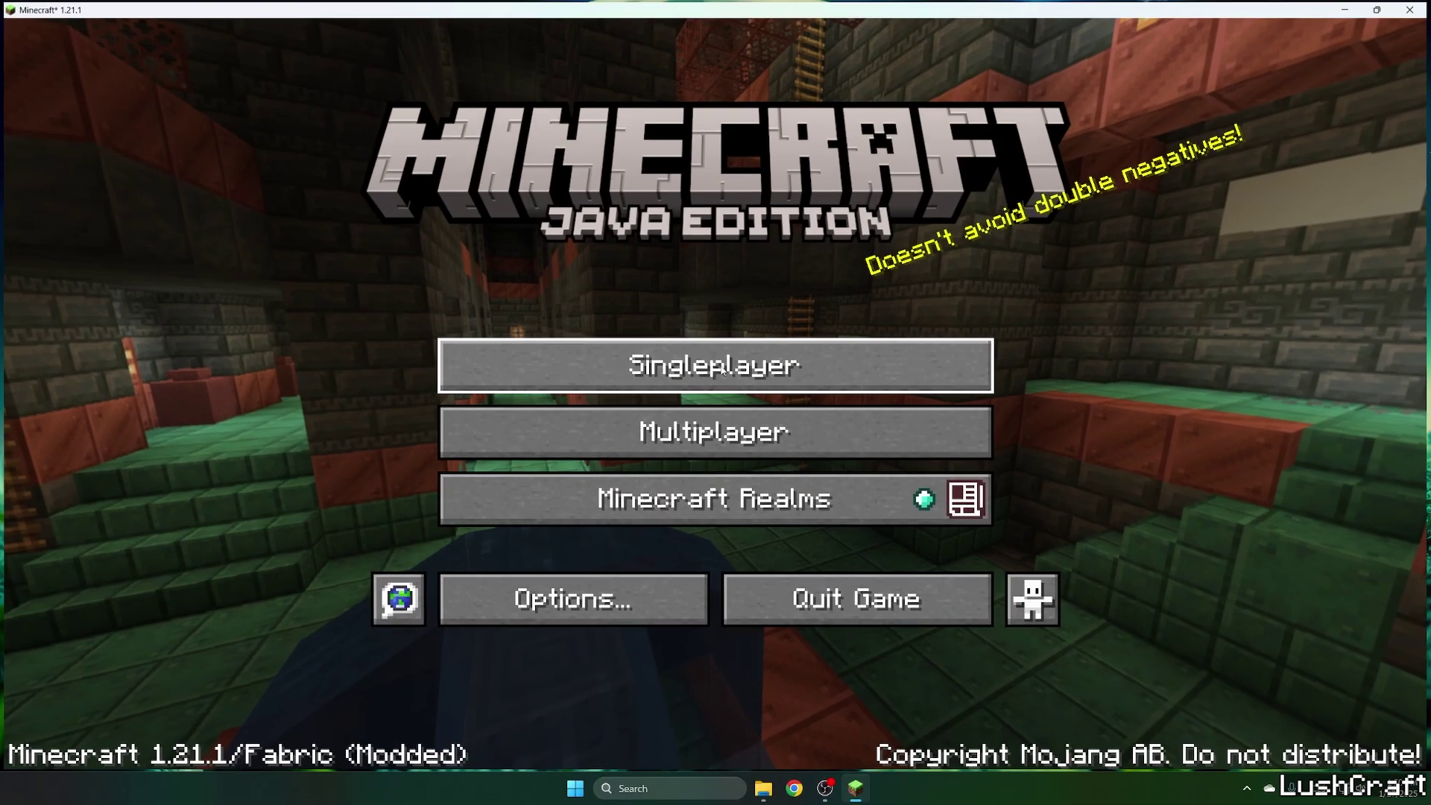
# Create a new singleplayer world in Creative game mode
pyautogui.click(722, 366)
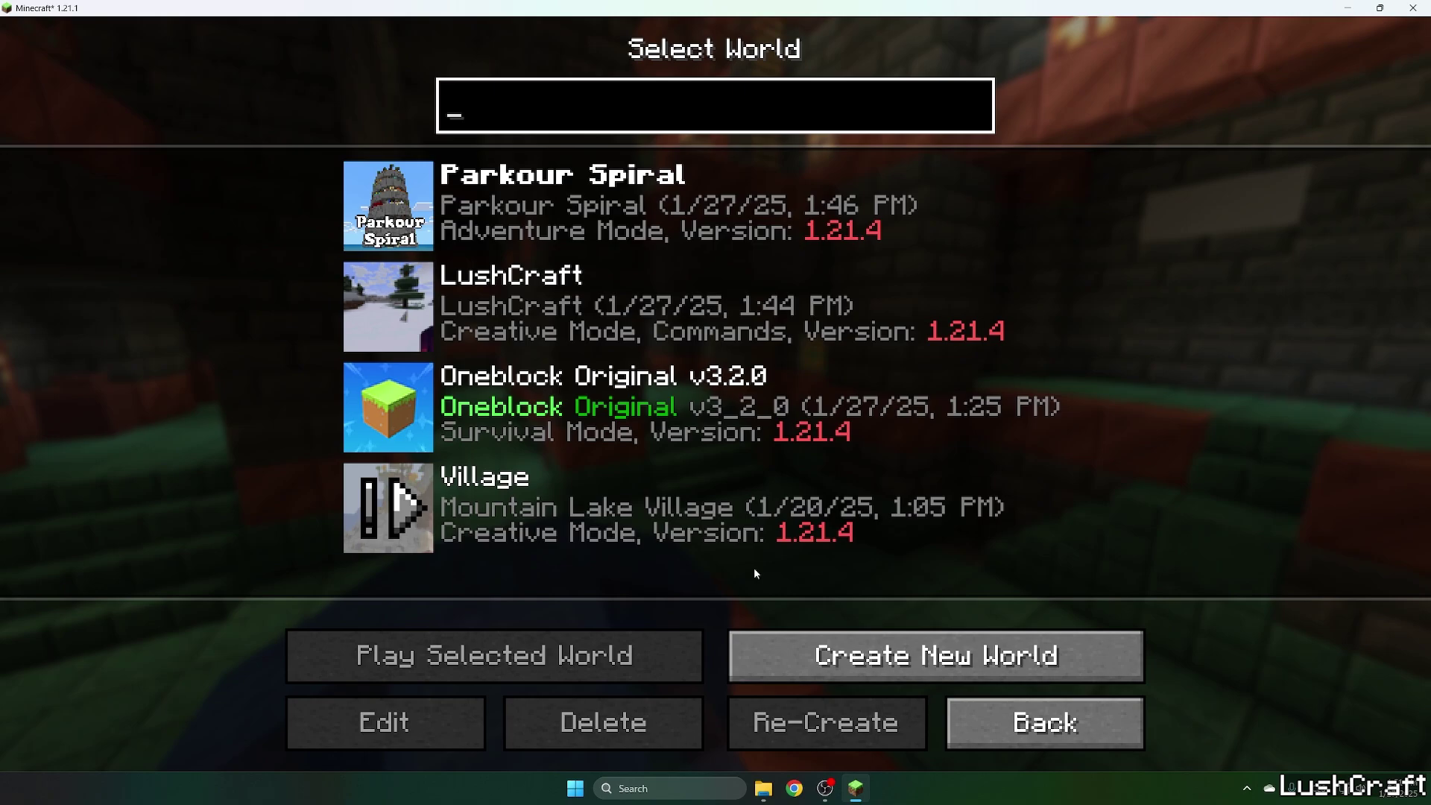
pyautogui.click(858, 657)
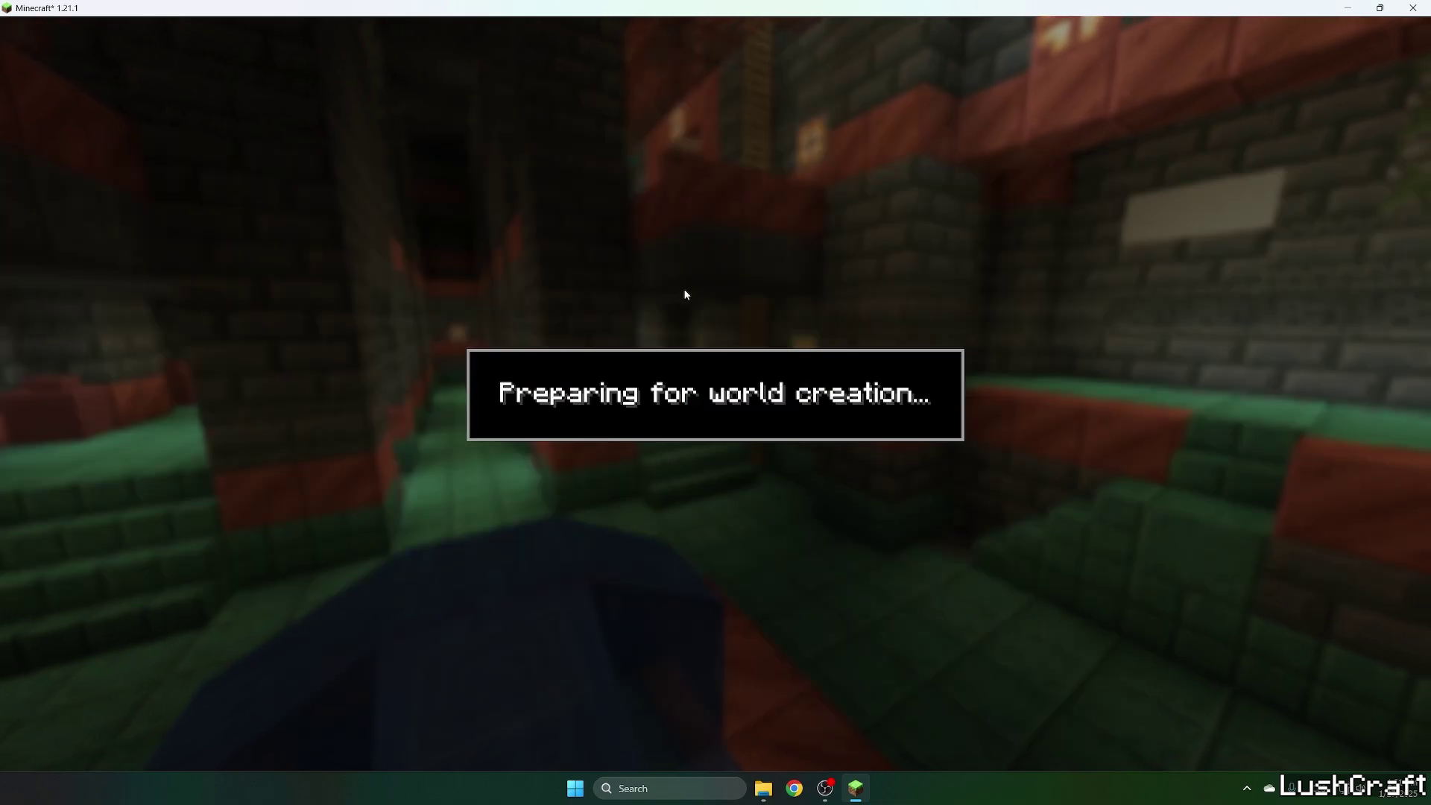
pyautogui.click(715, 270)
pyautogui.click(495, 728)
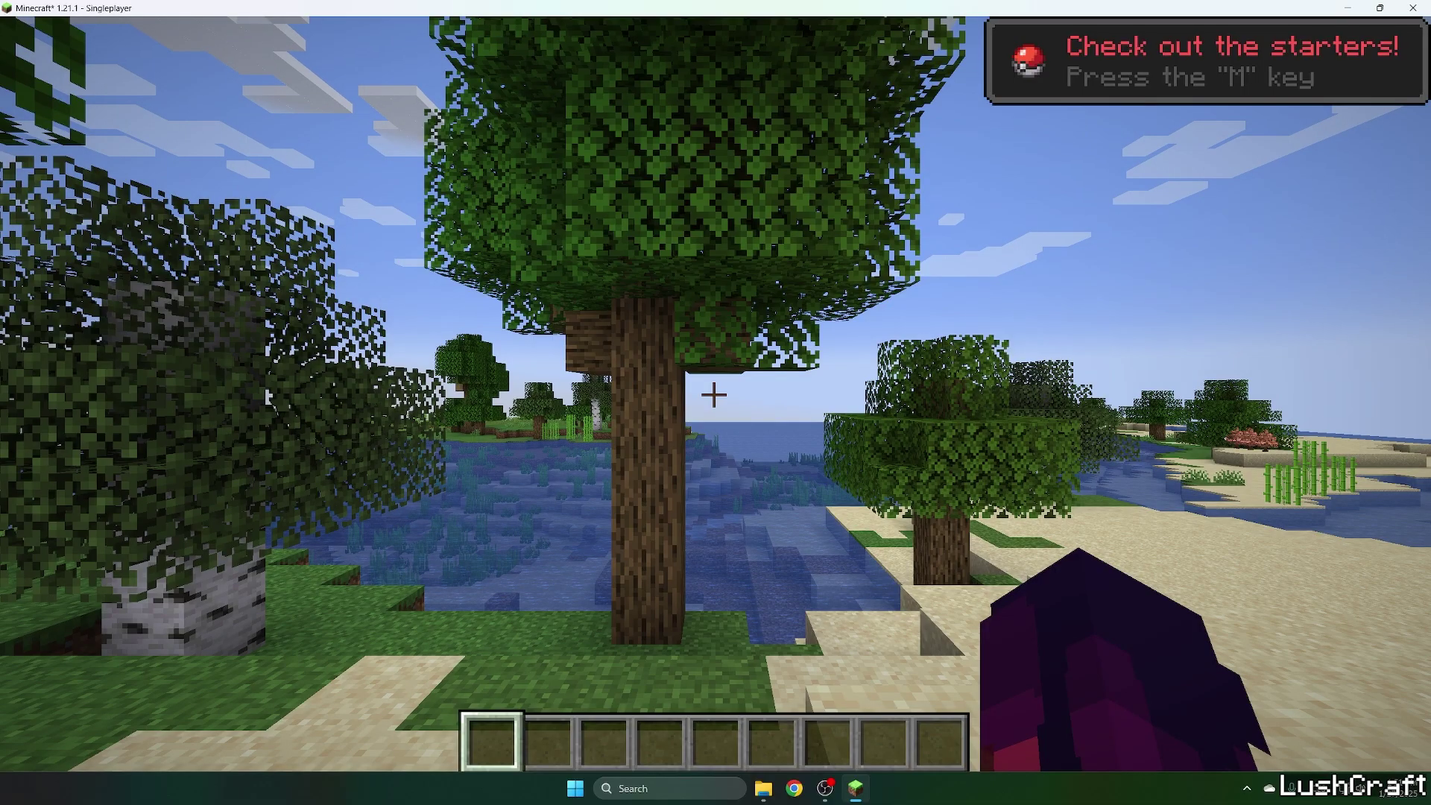
# Walk across the beach toward the water and sugarcane shore
pyautogui.press('w')
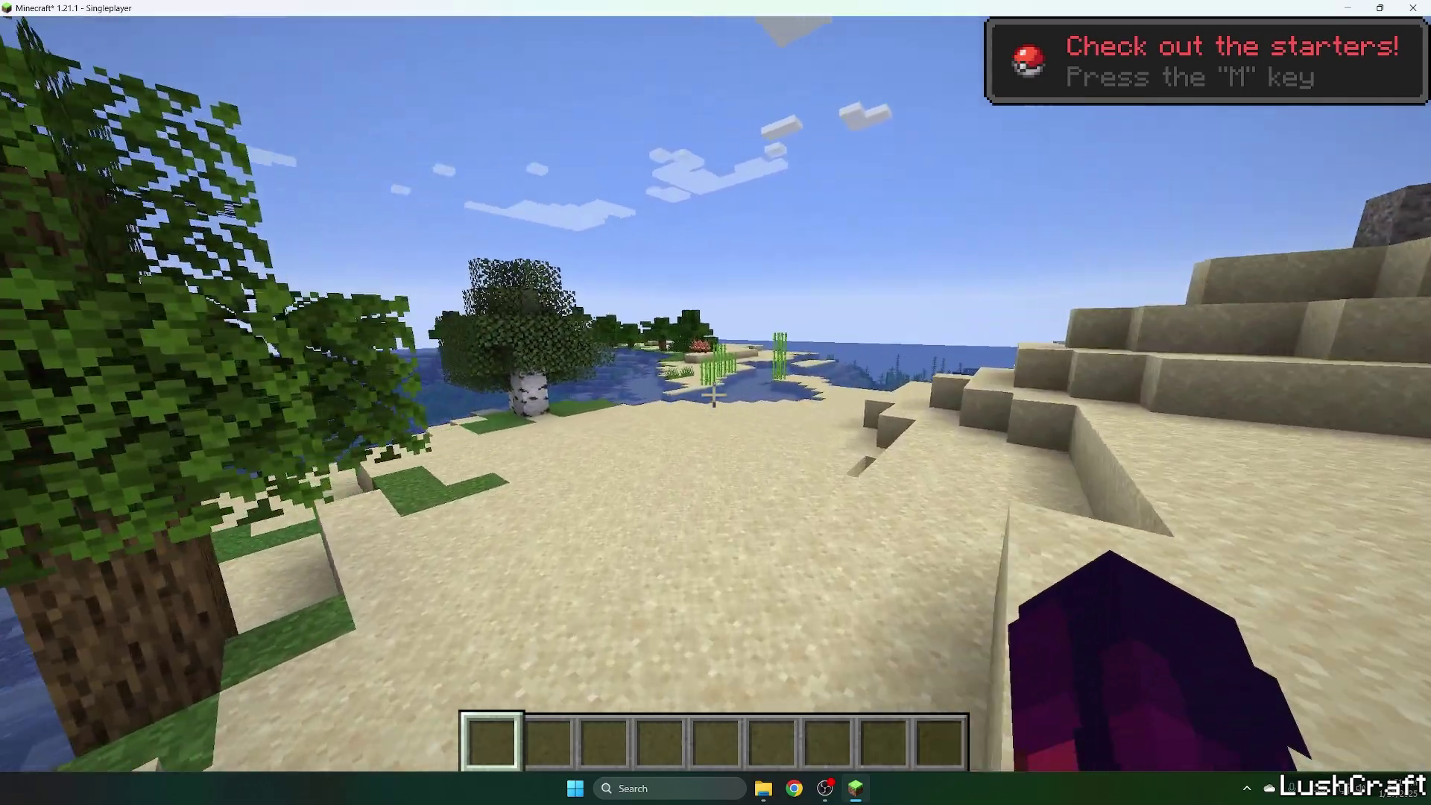
pyautogui.press('w')
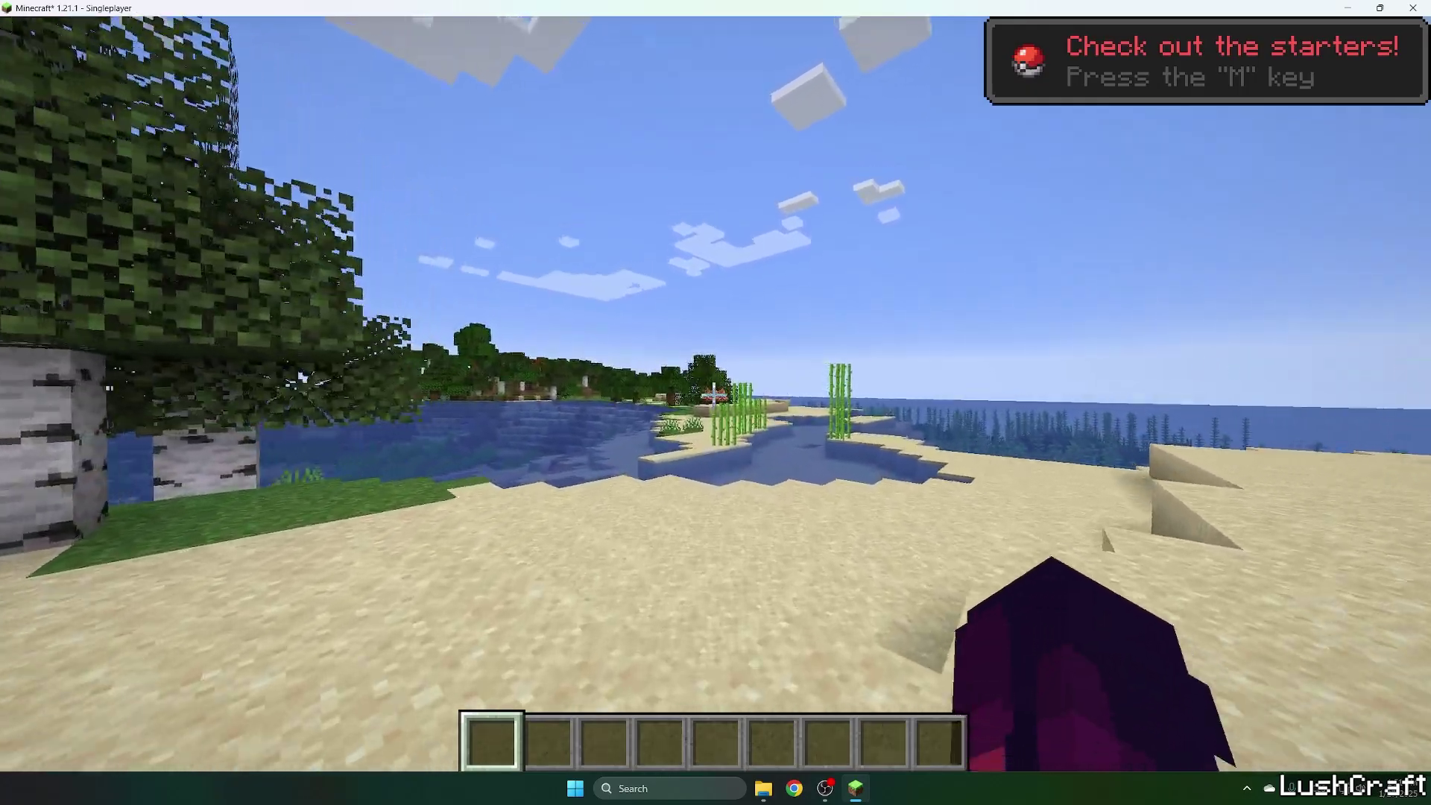
pyautogui.press('w')
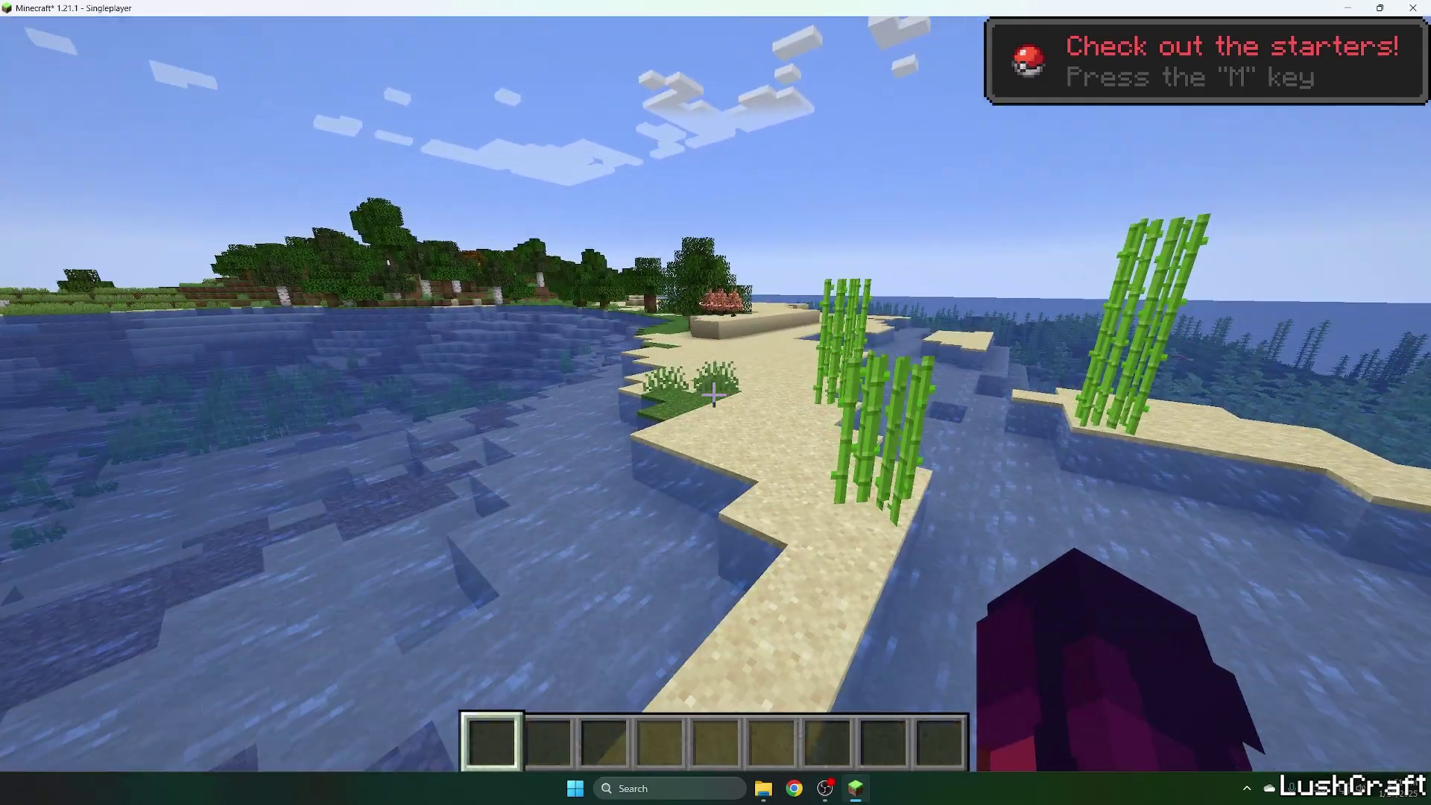
pyautogui.press('w')
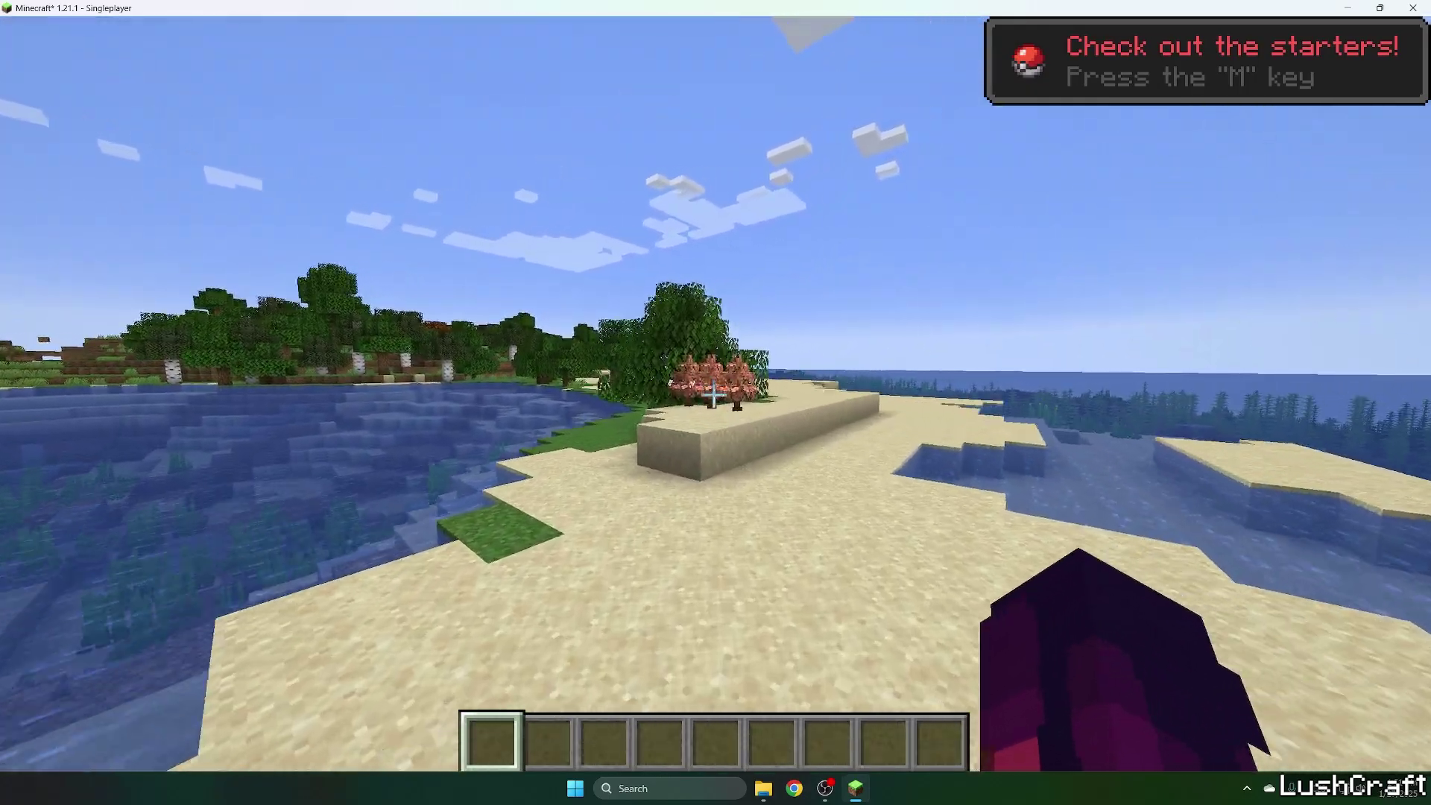
pyautogui.press('w')
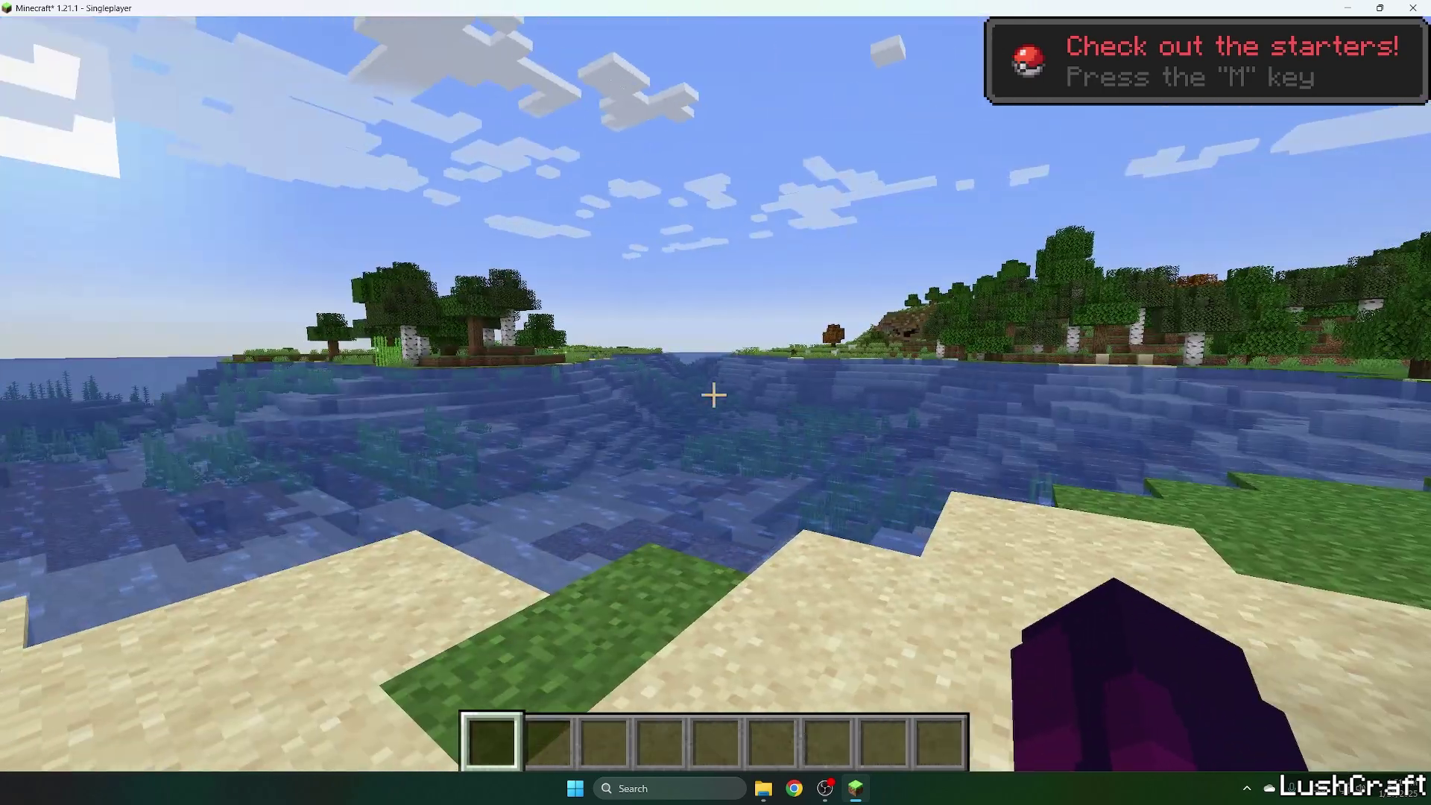
# Put a Poké Ball from Utility Items into hotbar slot 1 and throw it twice
pyautogui.press('e')
pyautogui.click(963, 231)
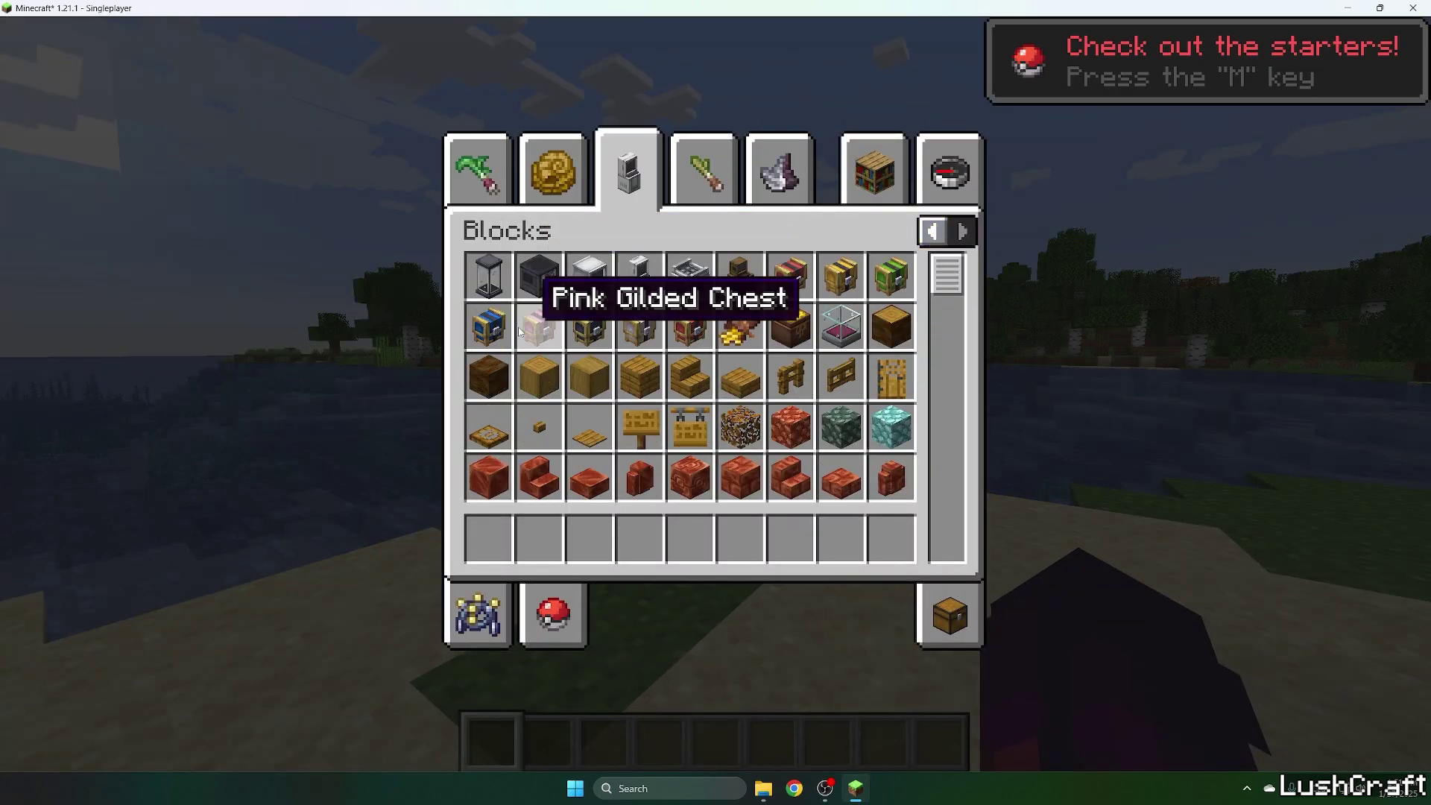
pyautogui.click(547, 619)
pyautogui.scroll(1, 697, 424)
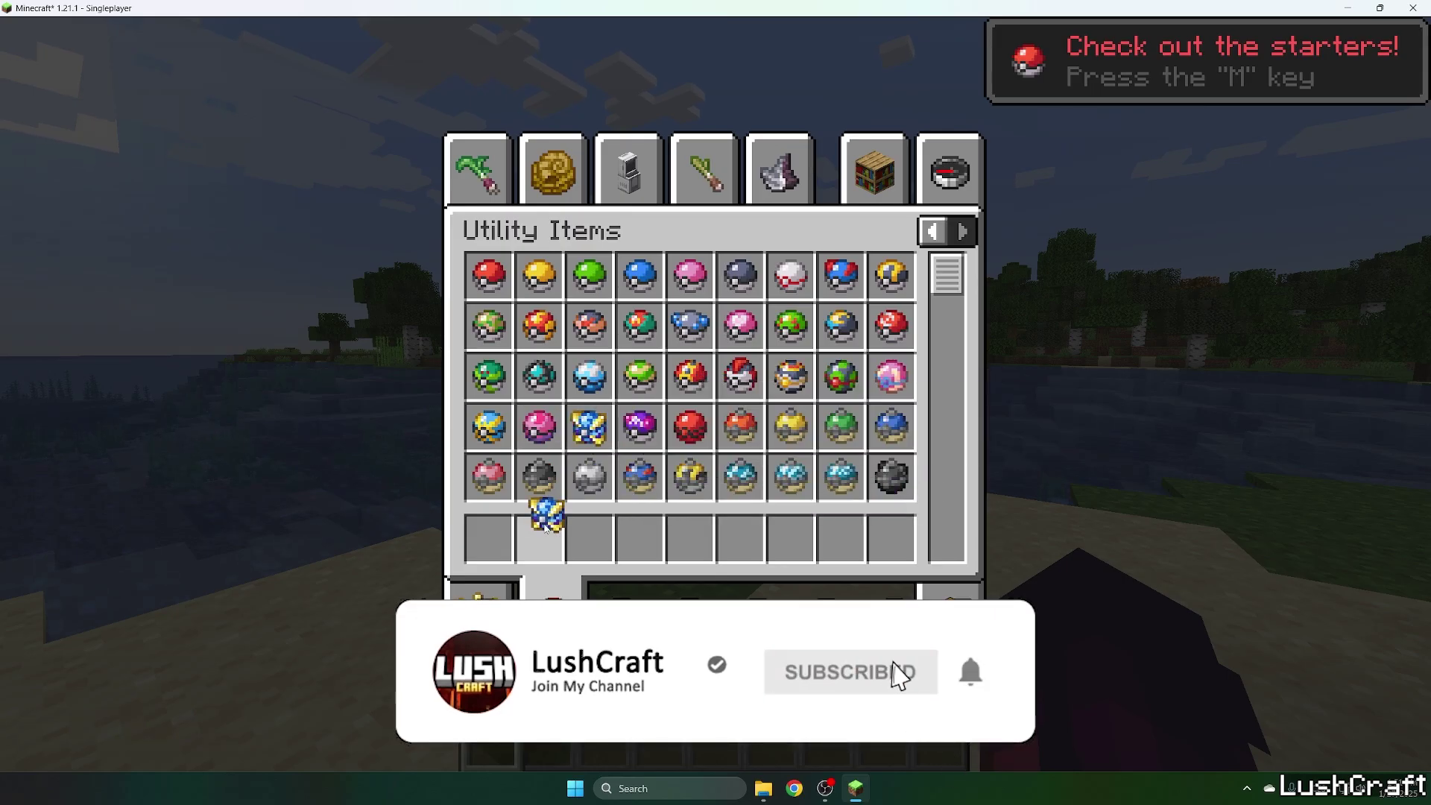
pyautogui.click(488, 538)
pyautogui.press('e')
pyautogui.rightClick(715, 403)
pyautogui.rightClick(716, 402)
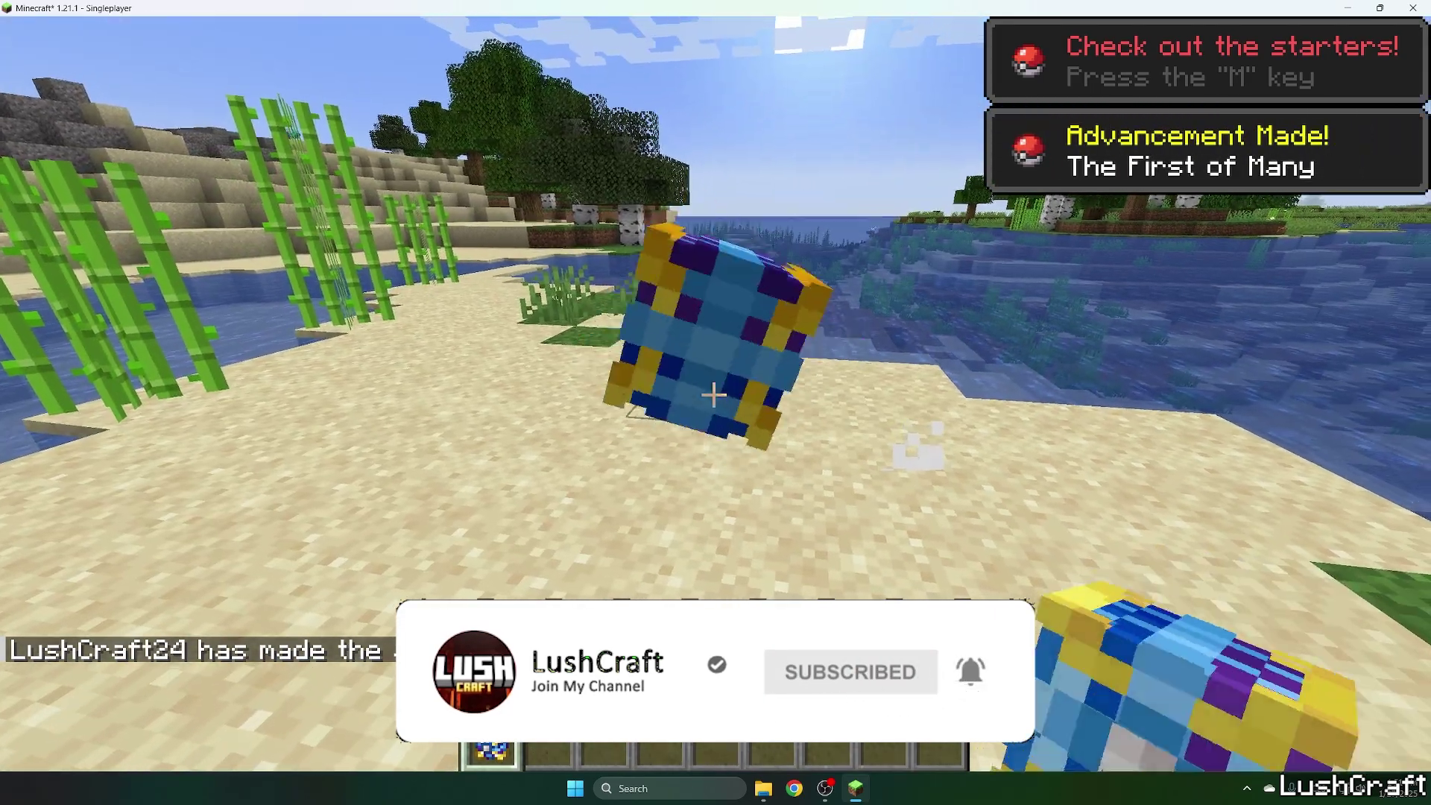
# Walk past the pink bushes onto the grass toward the blue Pokémon, then back away
pyautogui.press('w')
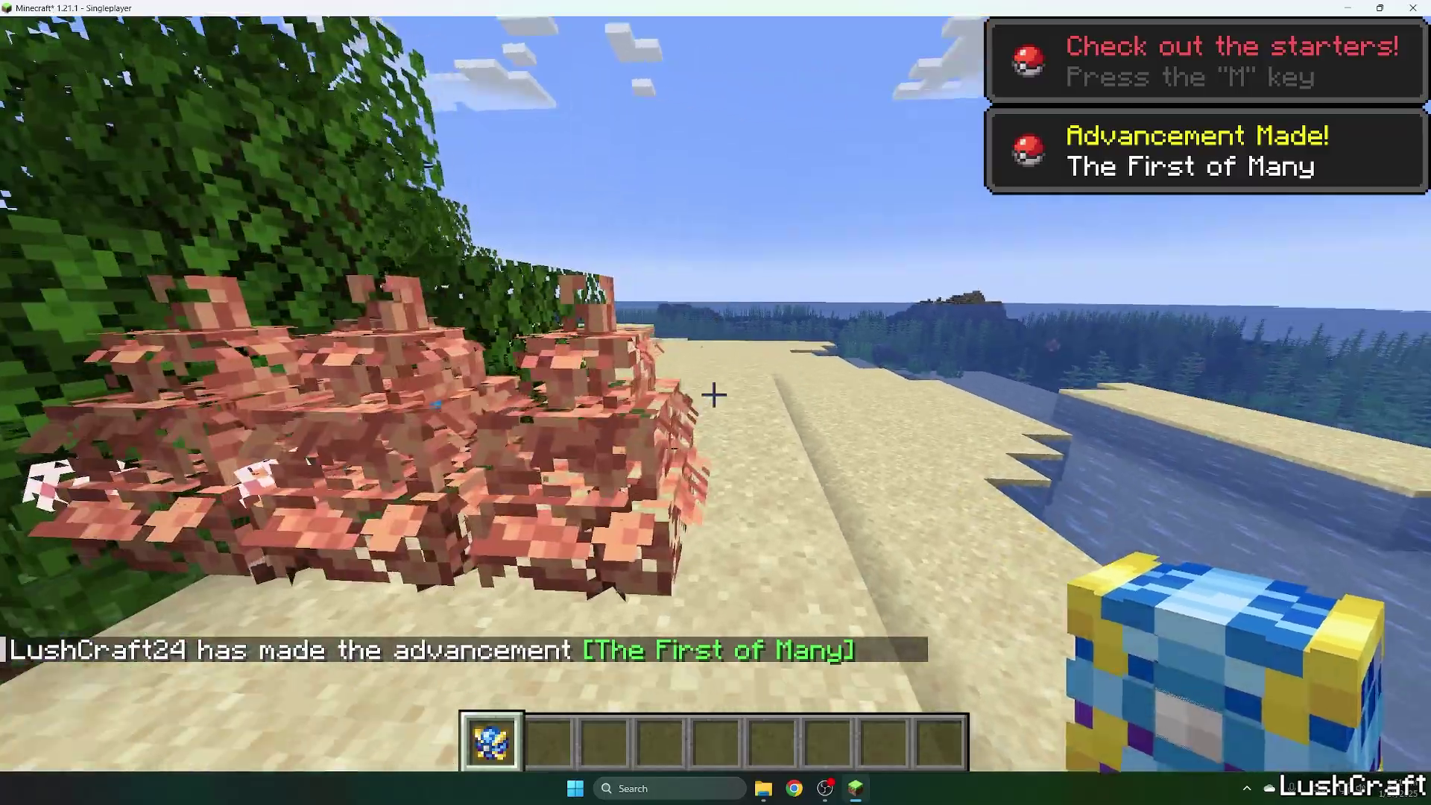
pyautogui.press('w')
pyautogui.press('w')
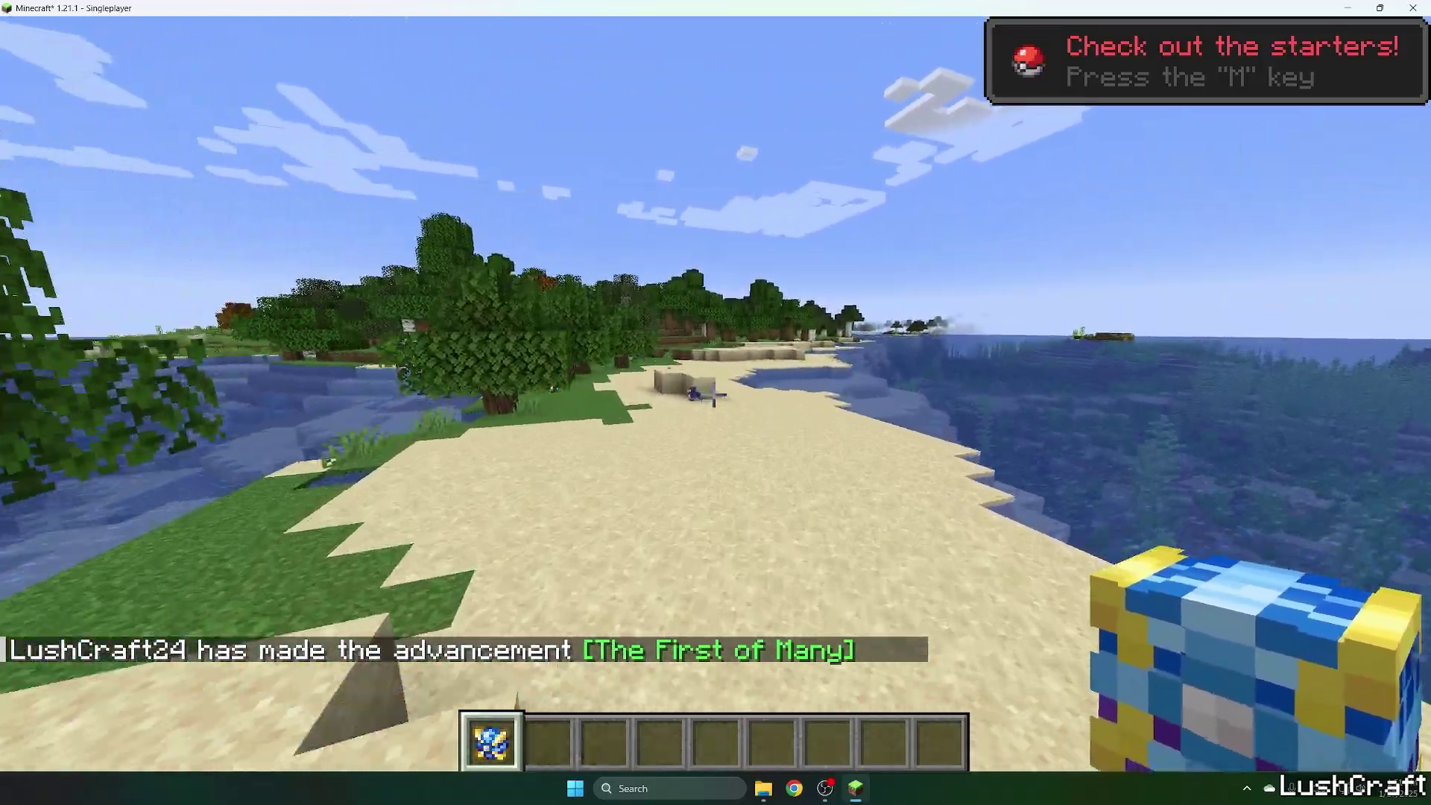
pyautogui.press('w')
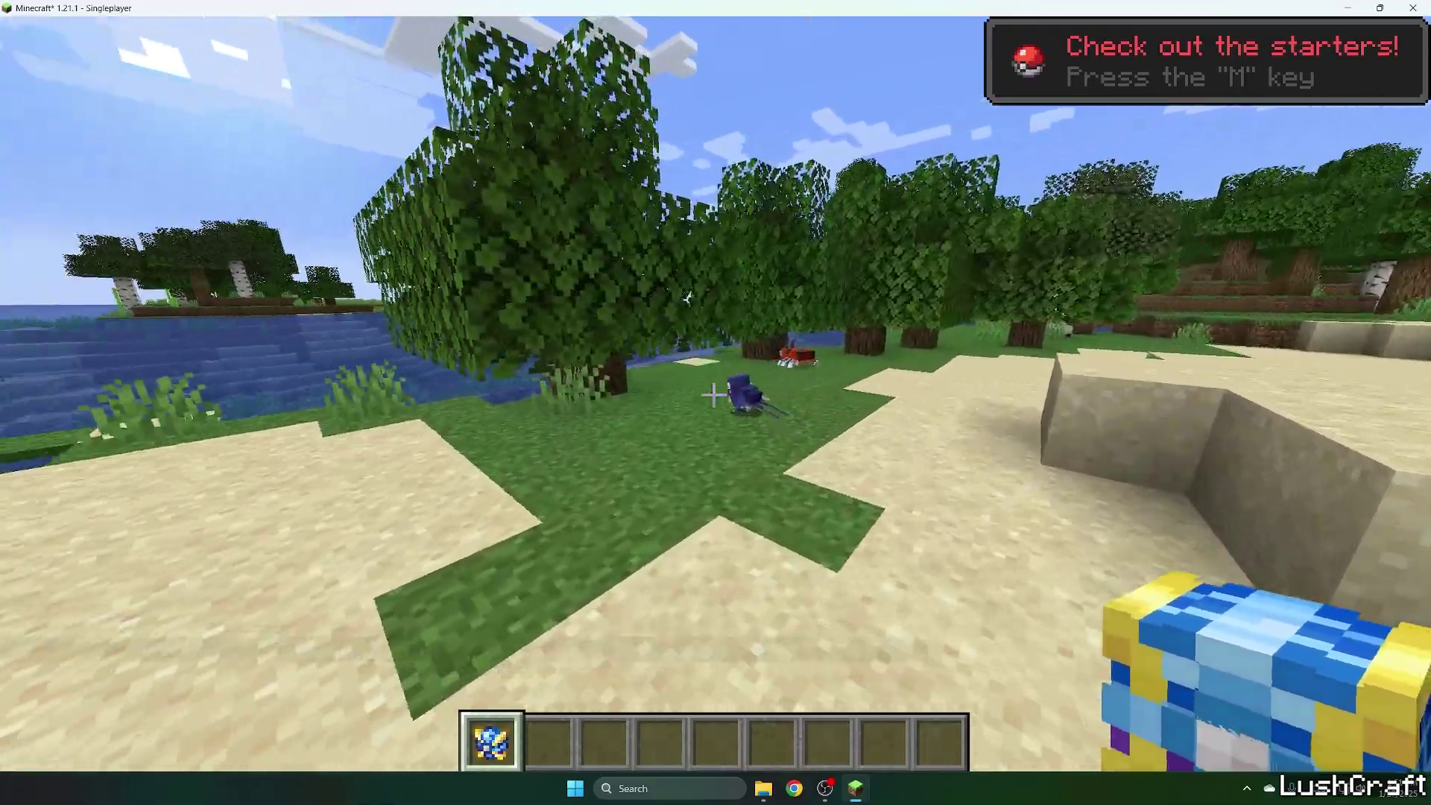
pyautogui.press('w')
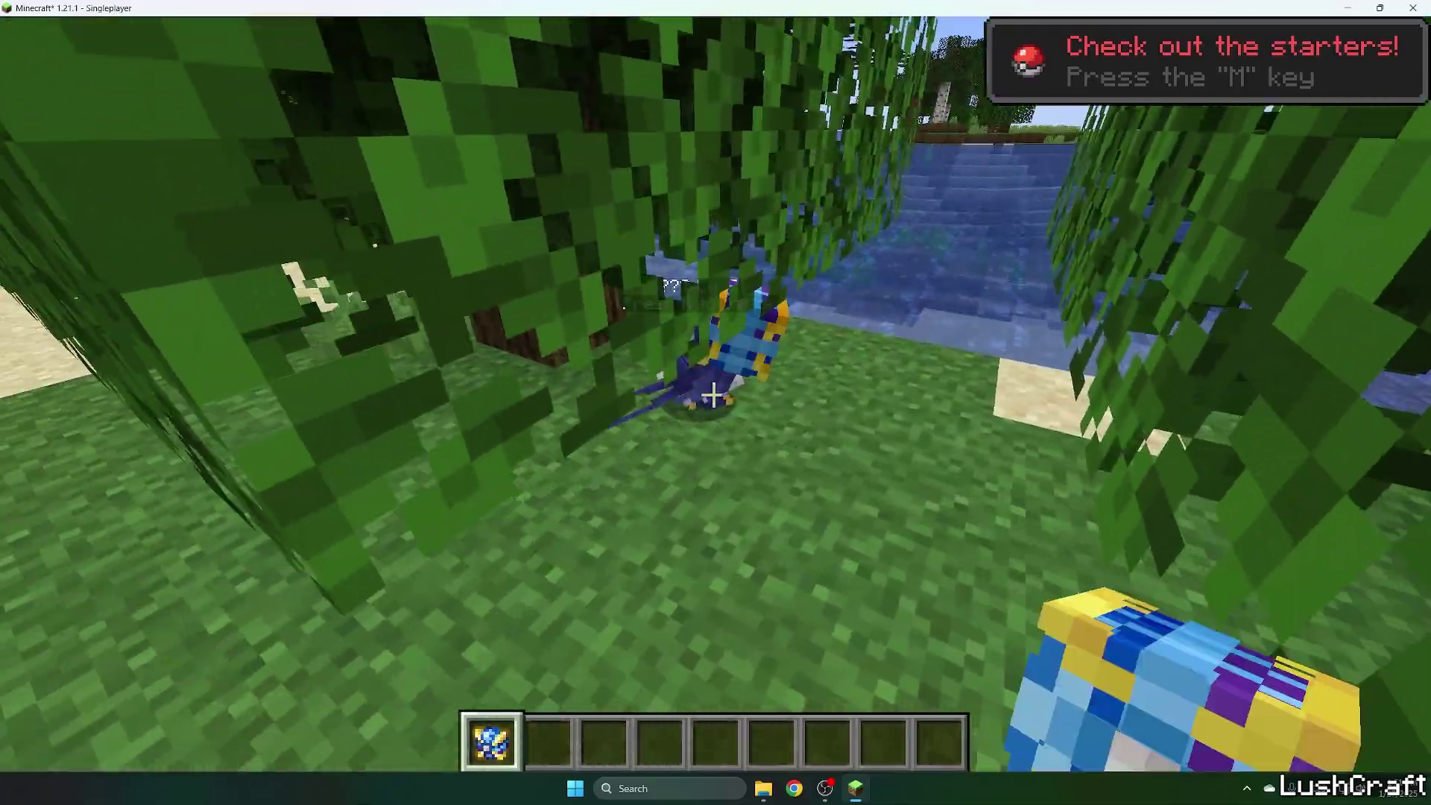
pyautogui.press('s')
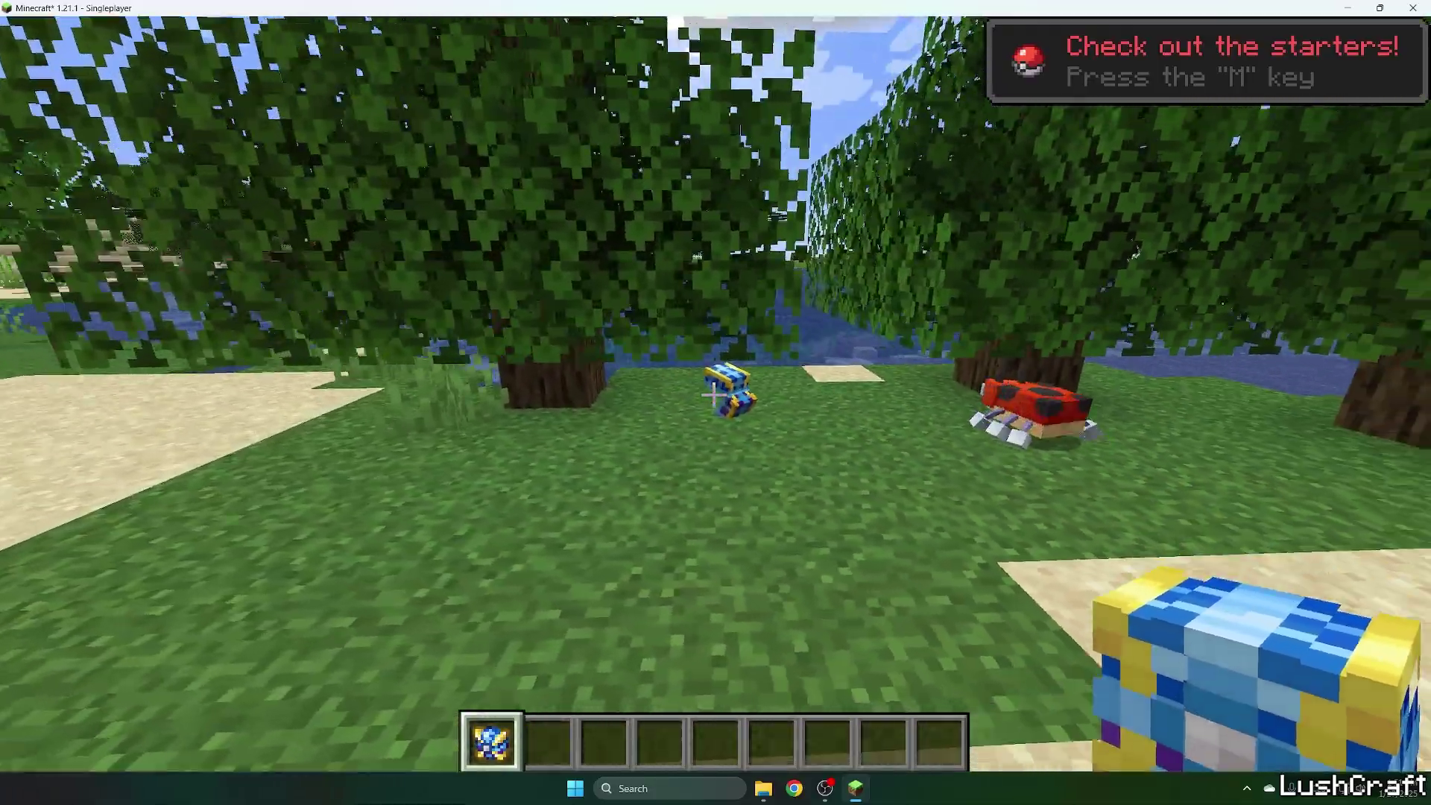